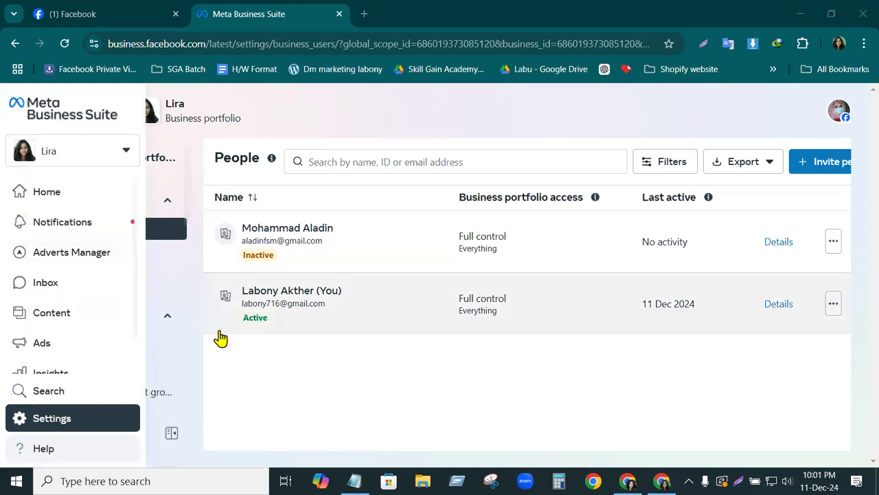
# Open the classic Business Manager settings from the Meta Business Suite settings and confirm leaving the new Settings experience.
pyautogui.scroll(-5, 147, 367)
pyautogui.scroll(-5, 147, 366)
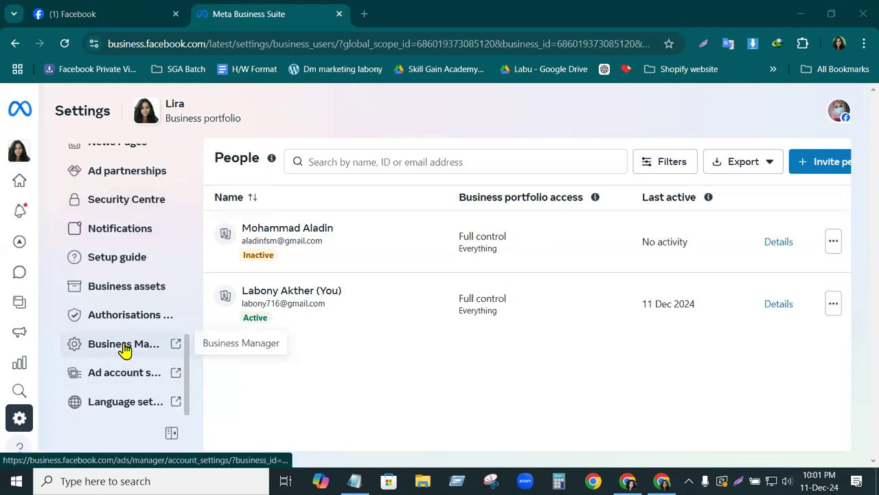
pyautogui.click(124, 350)
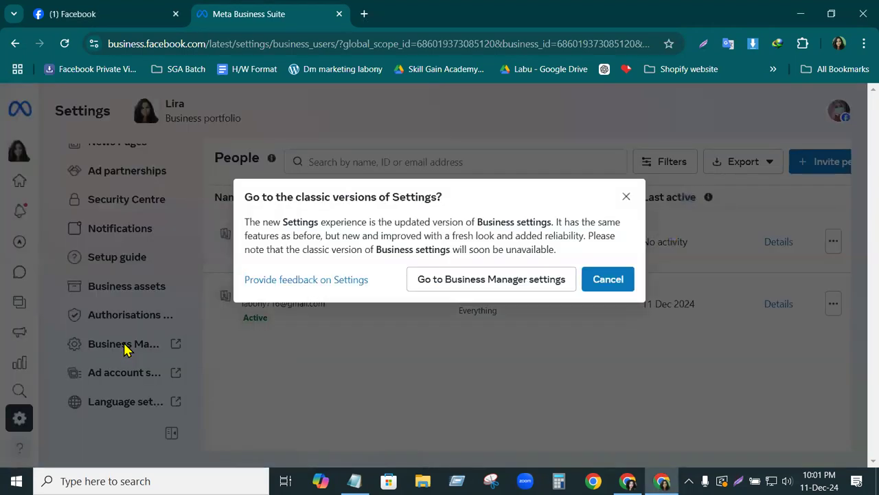
pyautogui.click(488, 284)
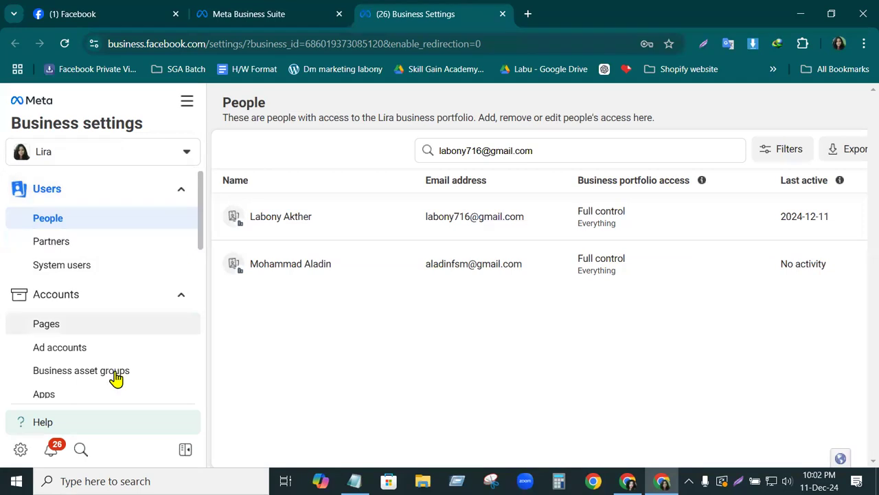
# Expand the data sources in the business settings and open the Catalogues page.
pyautogui.moveTo(199, 204); pyautogui.dragTo(210, 271)
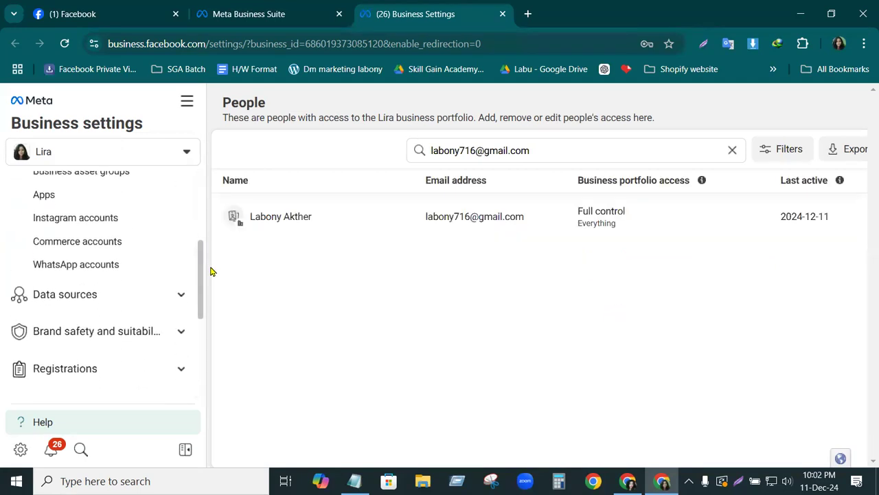
pyautogui.click(182, 294)
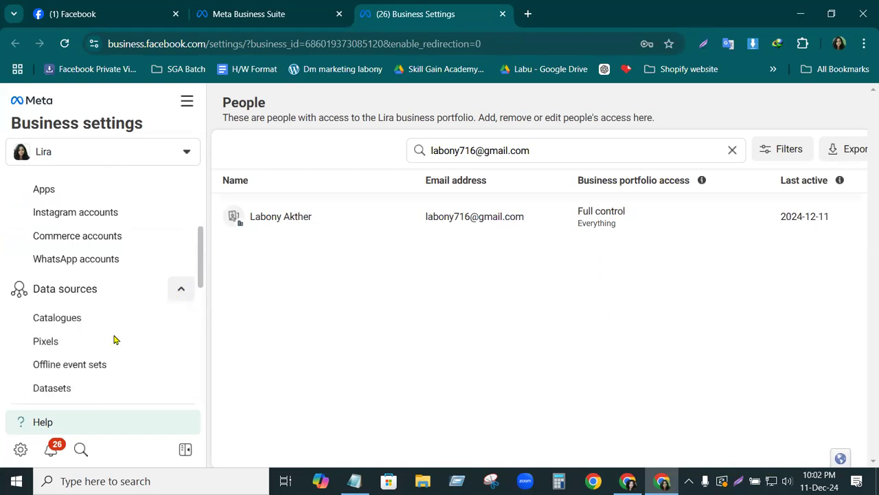
pyautogui.click(94, 321)
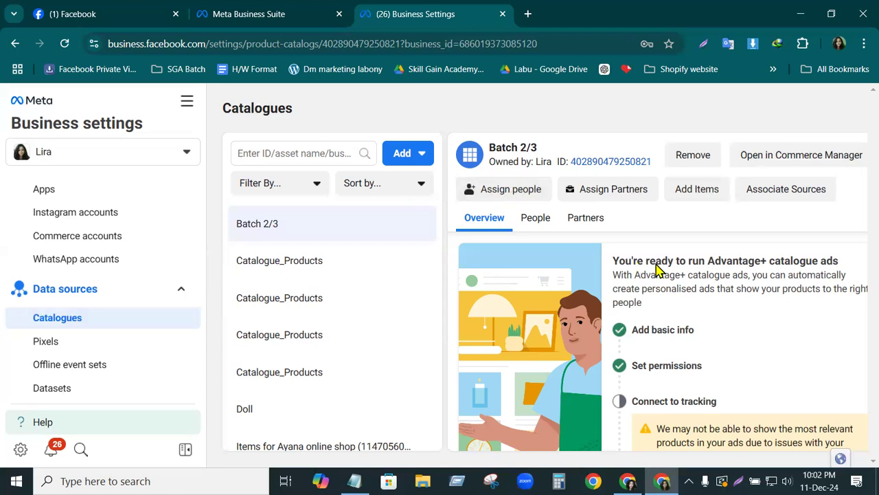
# Examine the people and access options for assigning people to the Batch 2/3 catalogue without assigning anyone.
pyautogui.click(522, 190)
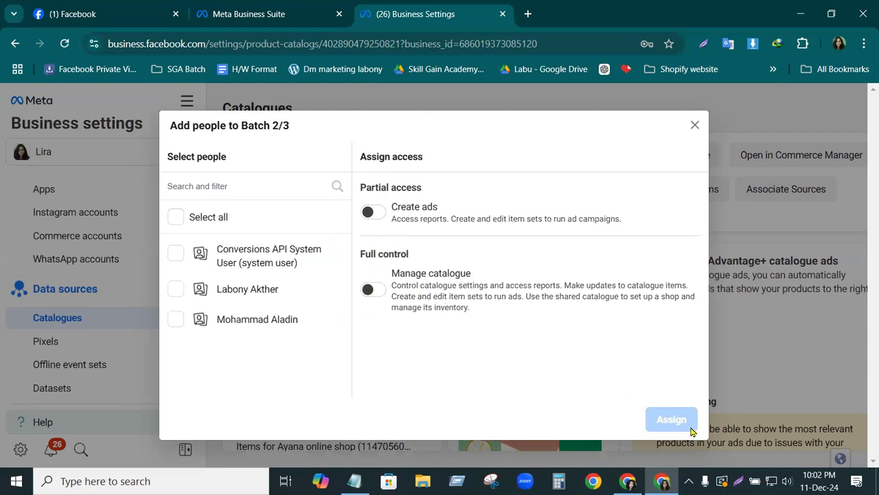
pyautogui.click(695, 125)
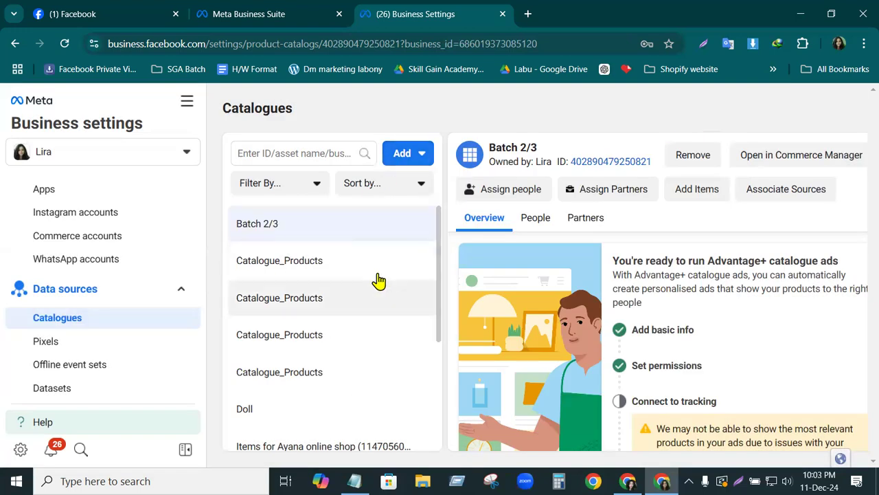
# Open the Batch 2/3 catalogue in Commerce Manager and bring up the form for adding items manually.
pyautogui.click(793, 159)
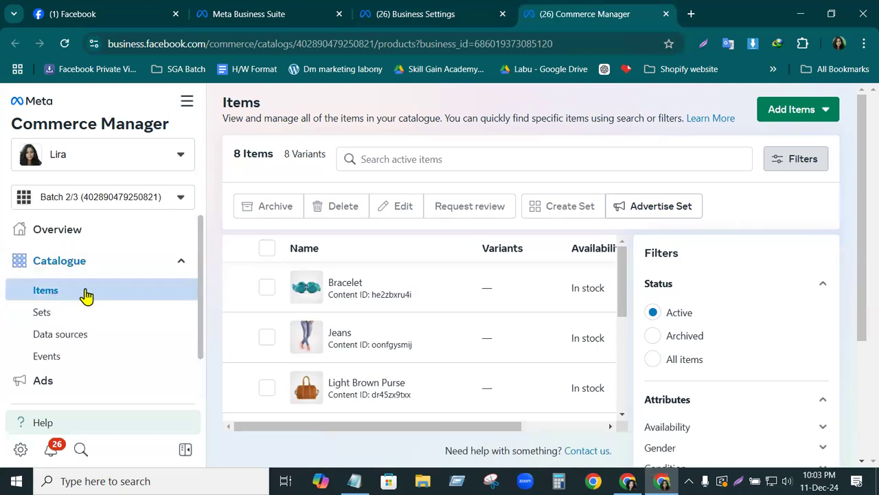
pyautogui.click(828, 114)
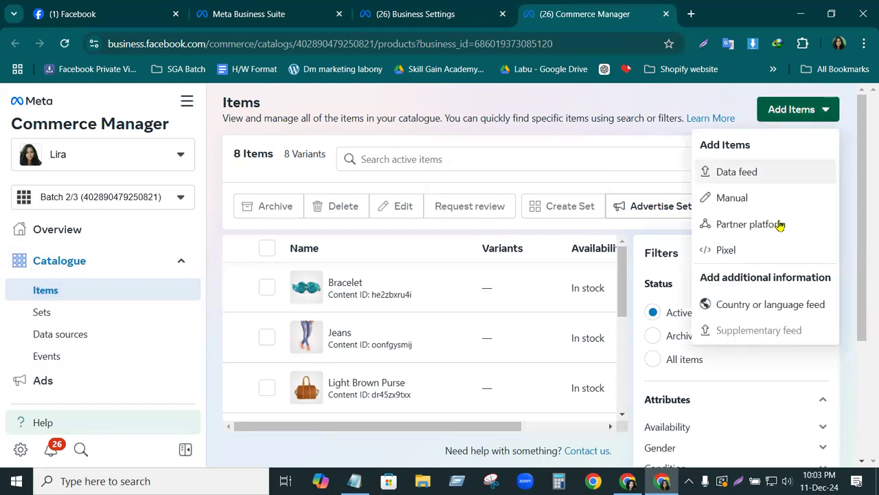
pyautogui.click(732, 198)
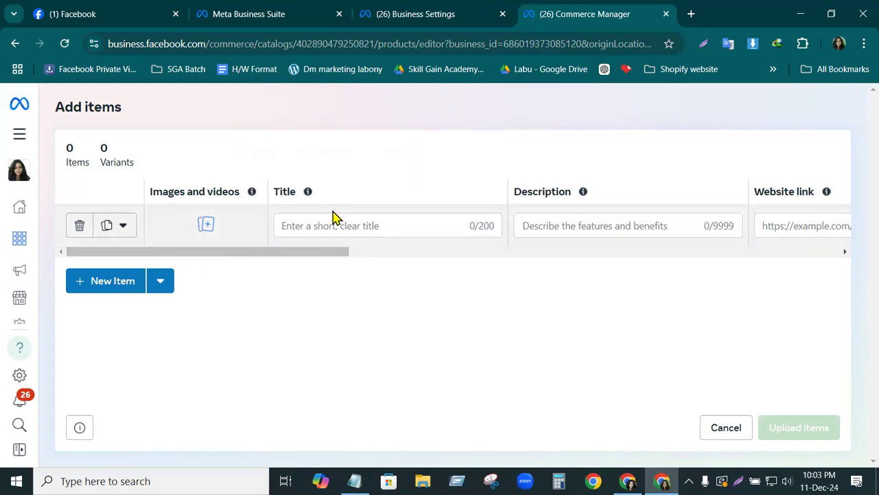
pyautogui.click(411, 15)
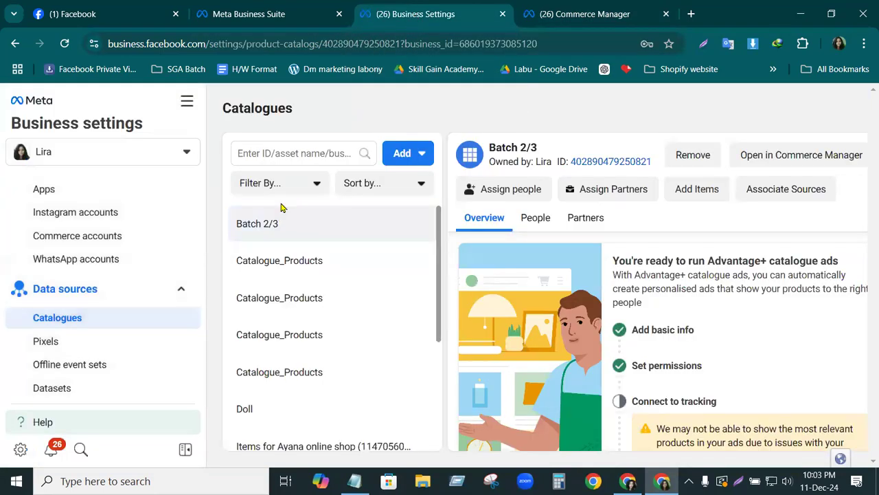
pyautogui.click(582, 14)
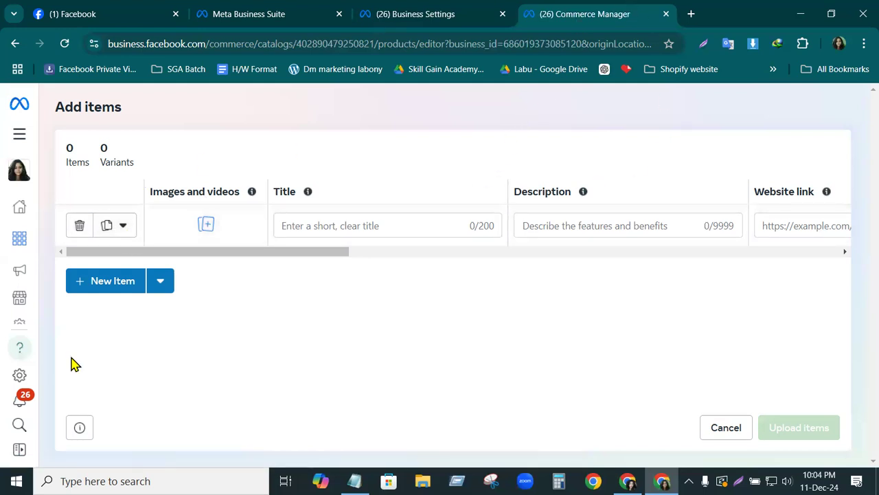
# Go to the catalogue's product sets and start a new set with manually selected items.
pyautogui.moveTo(14, 227)
pyautogui.click(43, 313)
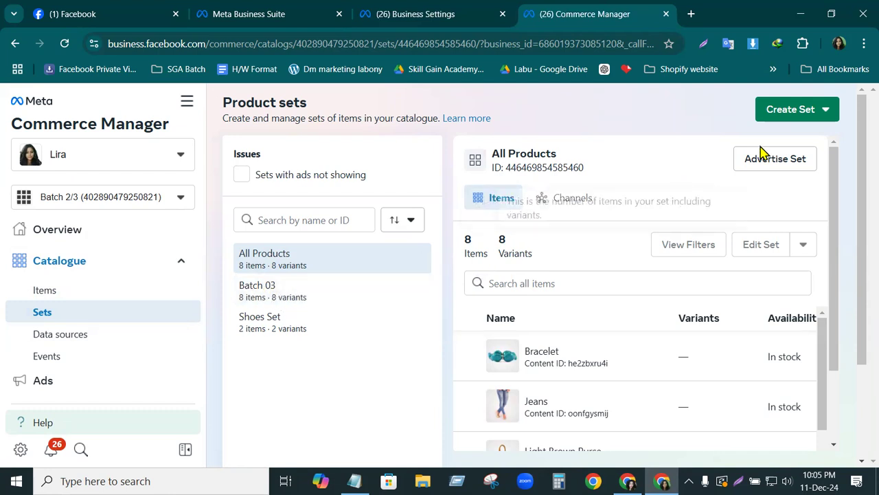
pyautogui.click(827, 115)
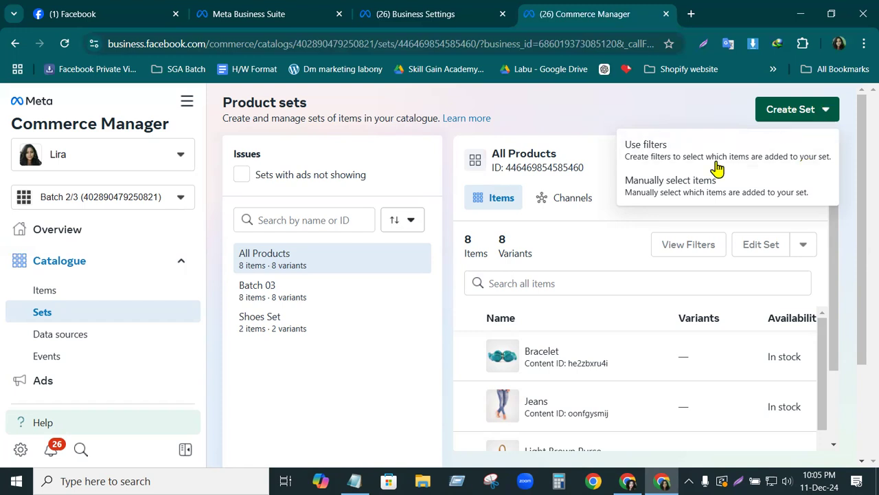
pyautogui.click(663, 188)
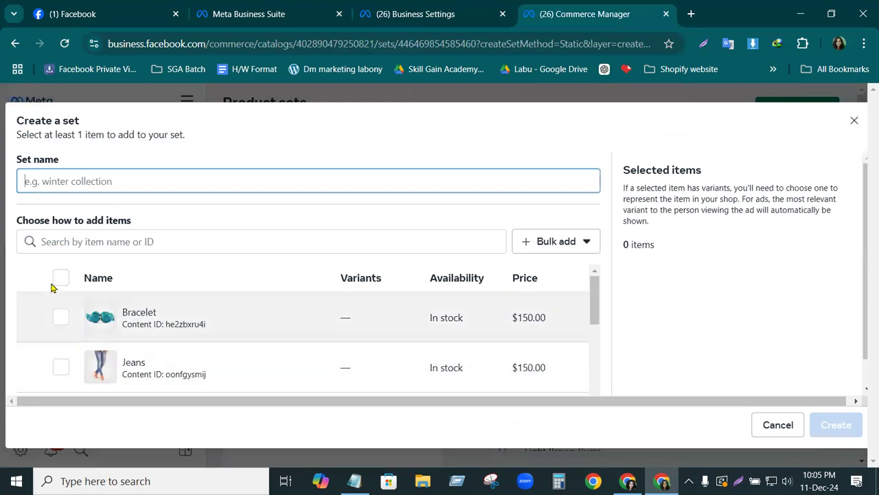
pyautogui.click(61, 278)
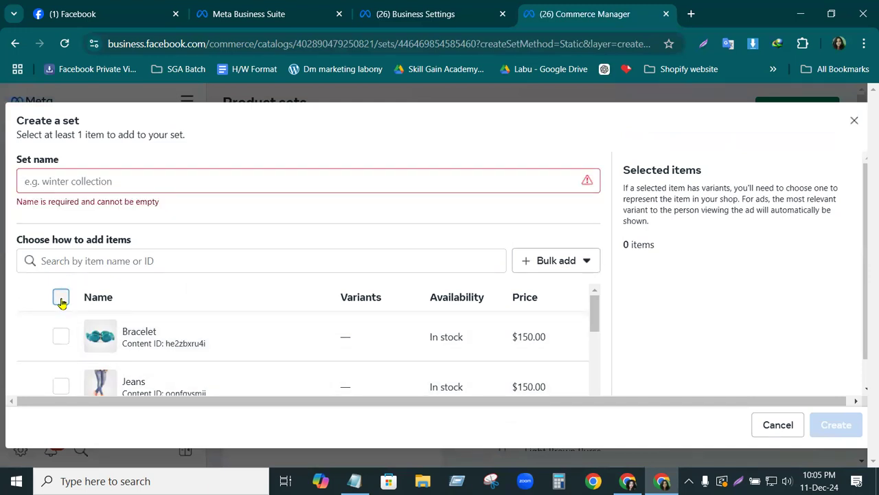
pyautogui.click(61, 298)
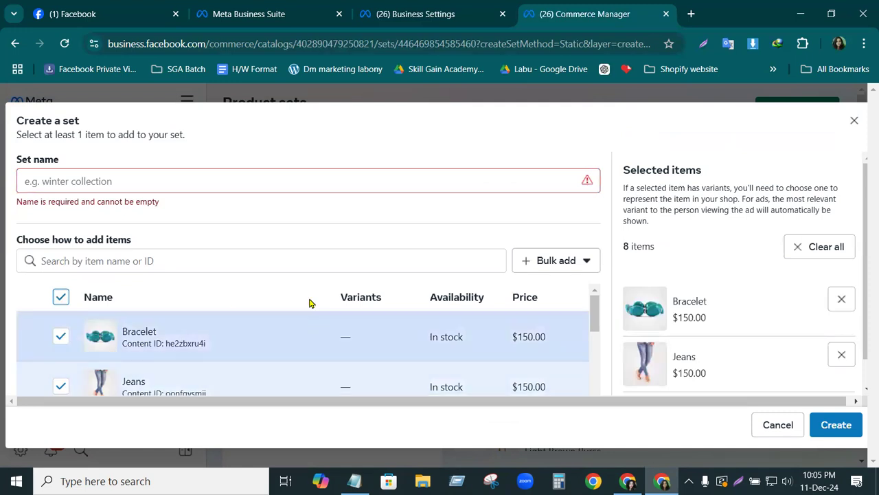
pyautogui.moveTo(597, 309)
pyautogui.mouseDown()
pyautogui.moveTo(601, 379)
pyautogui.moveTo(588, 294)
pyautogui.mouseUp()
pyautogui.click(61, 299)
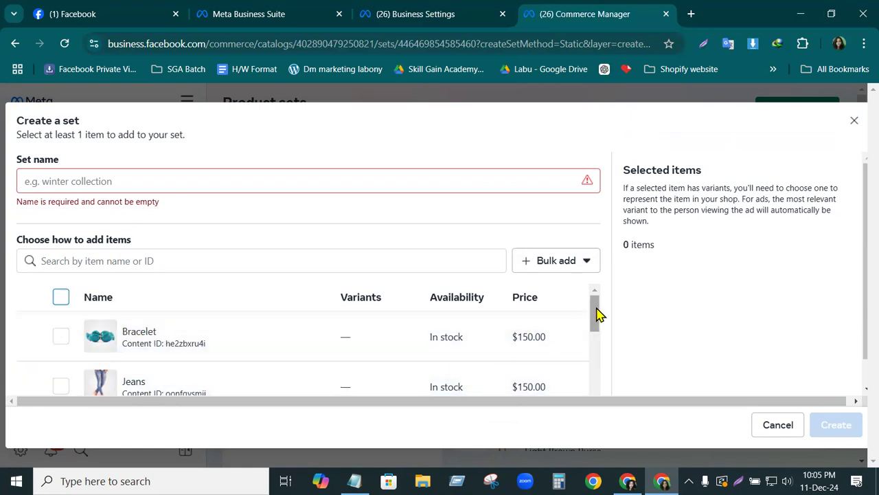
# Add the Jeans item with content ID 480fetio6r and the DNK Yellow Shoes to the new set.
pyautogui.moveTo(595, 314); pyautogui.dragTo(597, 350)
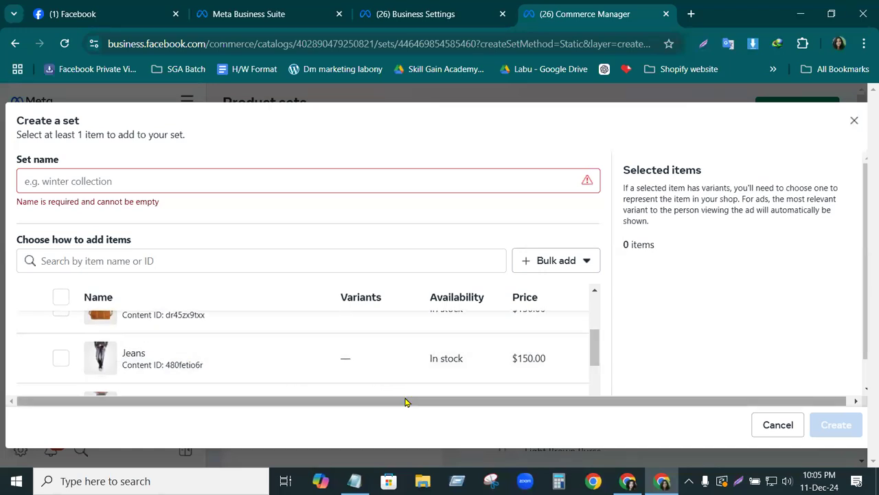
pyautogui.click(61, 359)
pyautogui.scroll(-1, 66, 360)
pyautogui.click(62, 348)
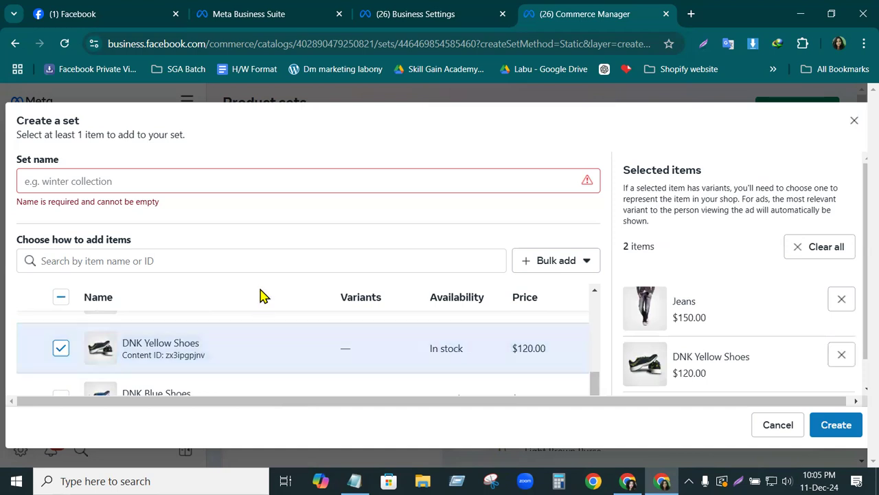
# Name the product set "Batch 16" and create it.
pyautogui.click(156, 180)
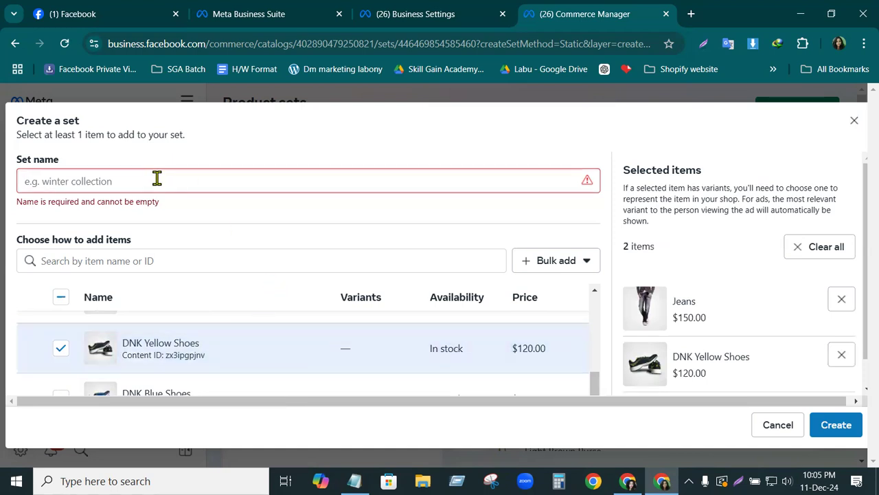
pyautogui.write('Batch 16')
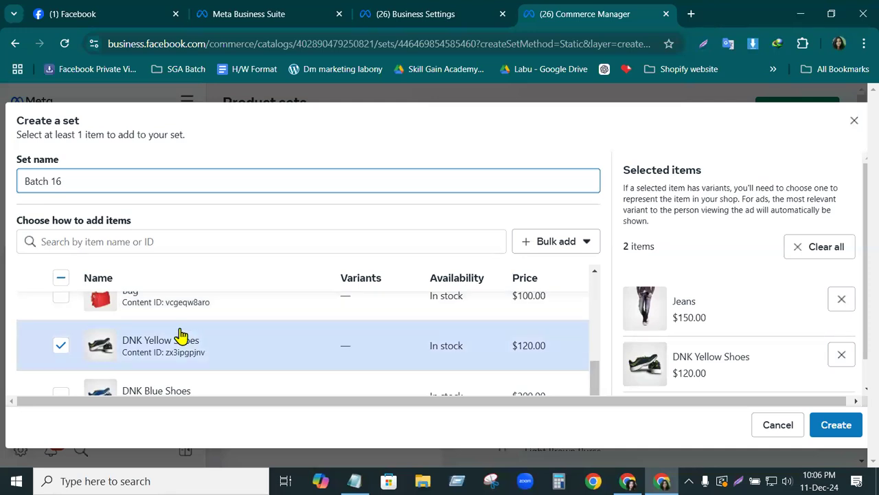
pyautogui.click(152, 240)
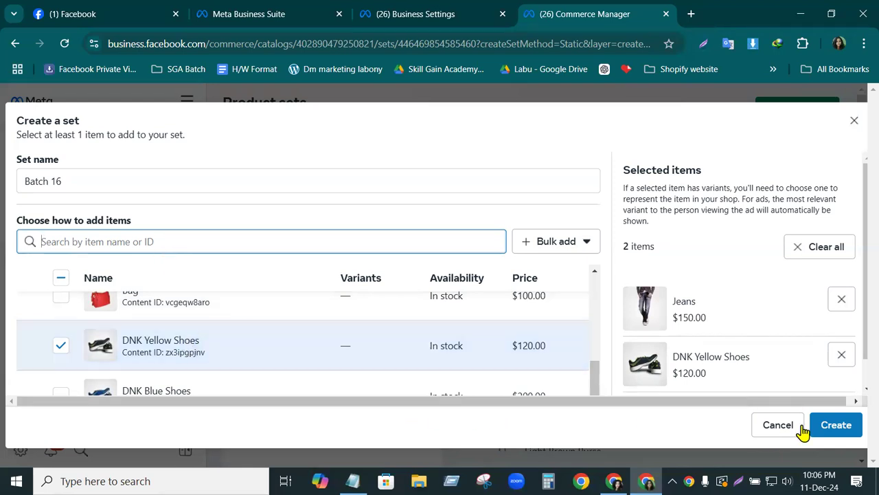
pyautogui.click(835, 429)
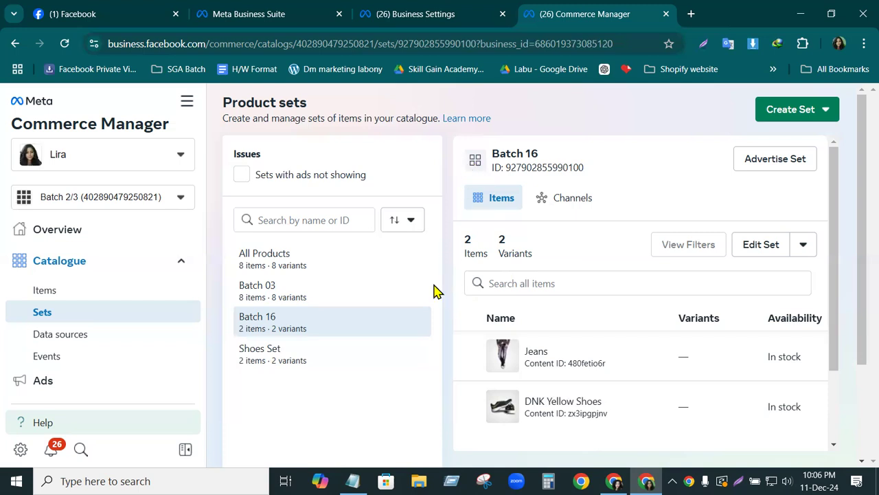
# Return to Business Settings and open Adverts Manager from its list of all tools.
pyautogui.moveTo(475, 250)
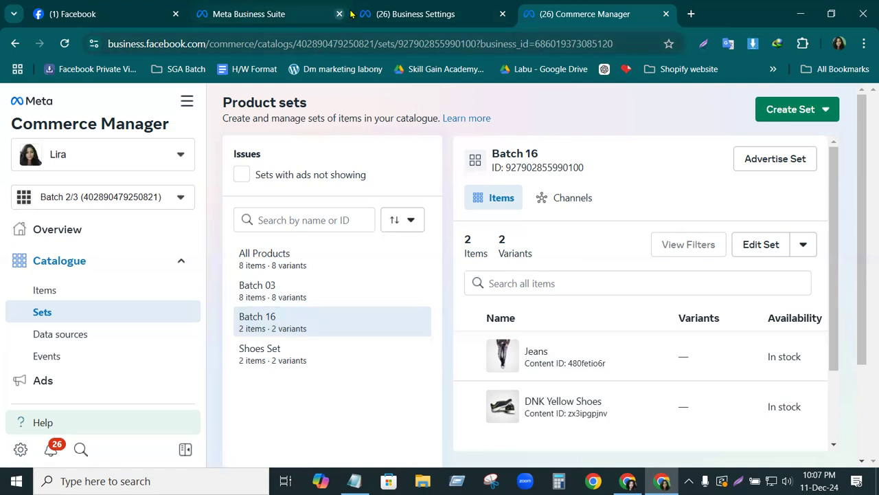
pyautogui.click(405, 14)
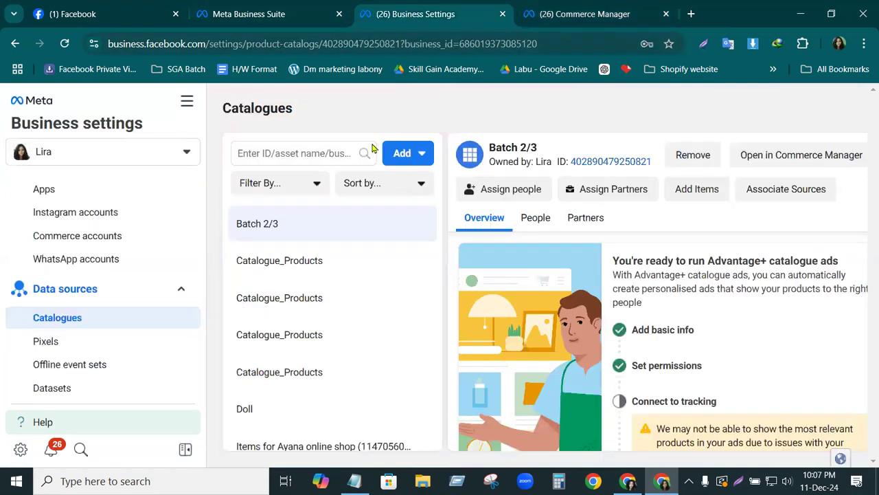
pyautogui.click(186, 103)
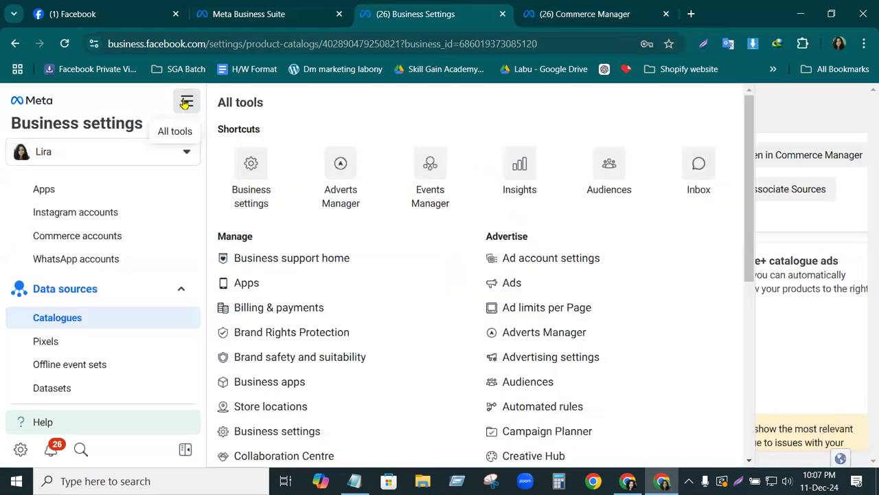
pyautogui.click(340, 191)
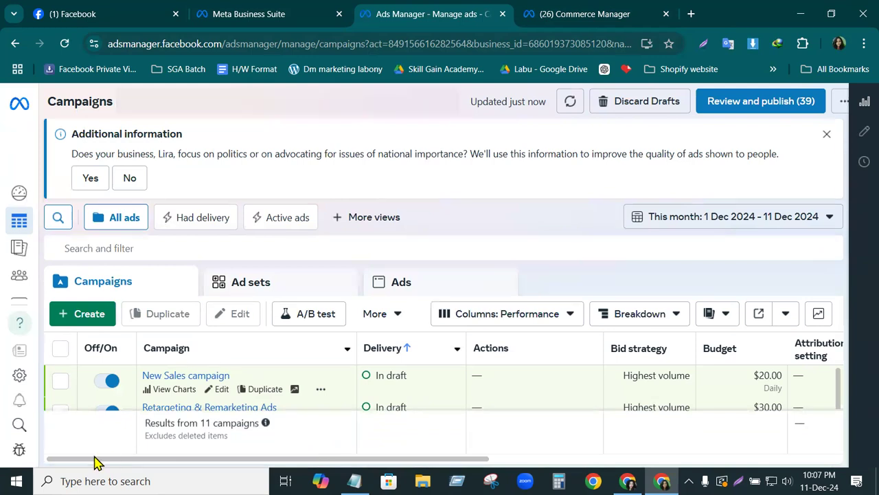
# Start creating a new campaign and close the Commerce Manager and Facebook browser pages.
pyautogui.click(93, 317)
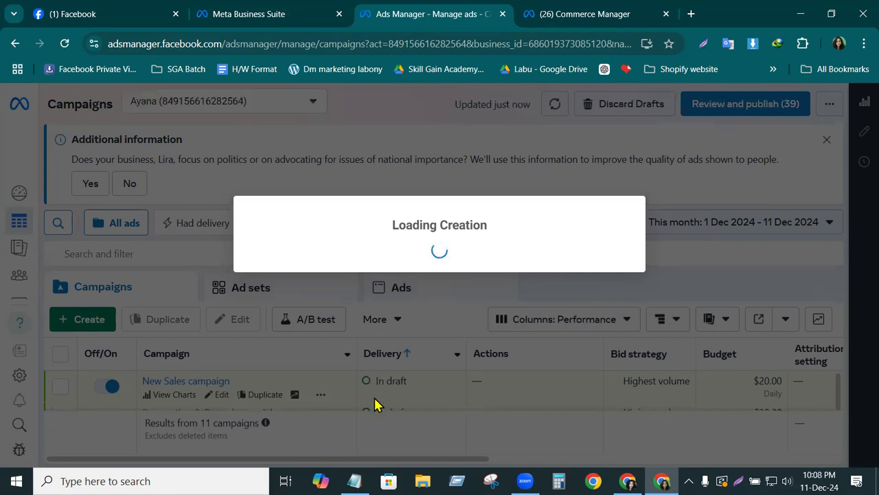
pyautogui.click(666, 14)
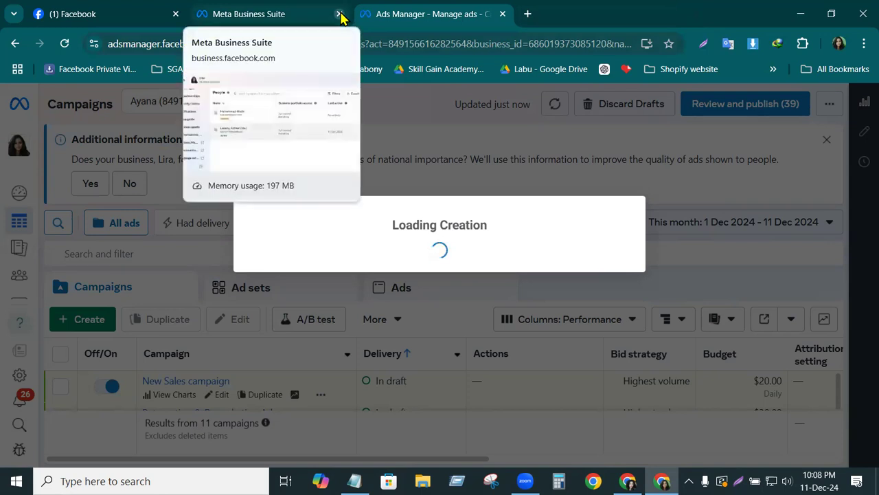
pyautogui.click(176, 14)
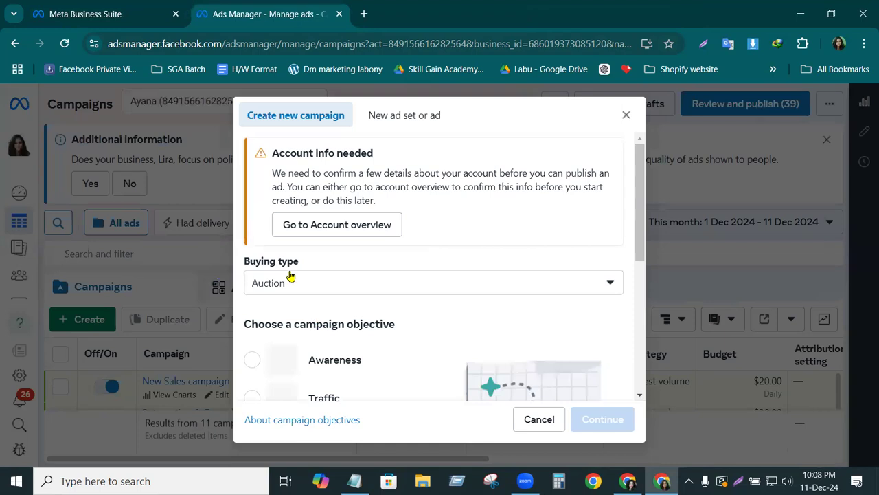
# Choose Sales as the campaign objective and continue to the campaign setup choice.
pyautogui.moveTo(637, 253); pyautogui.dragTo(642, 326)
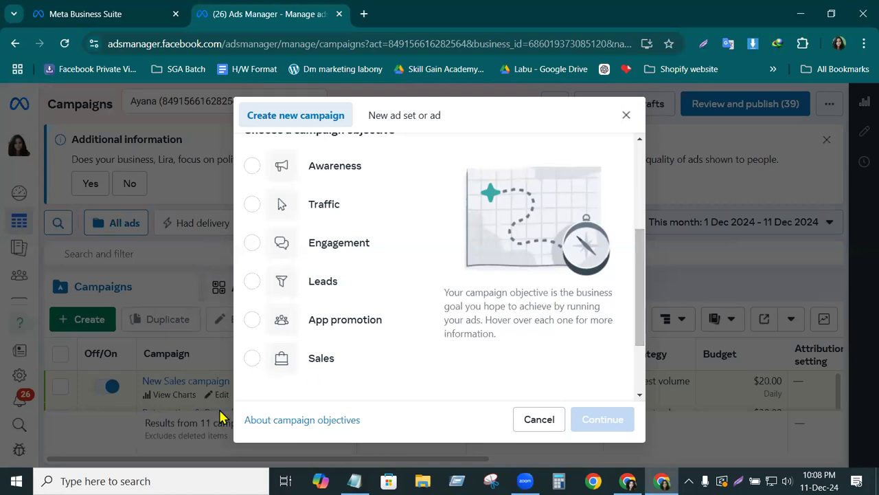
pyautogui.click(279, 359)
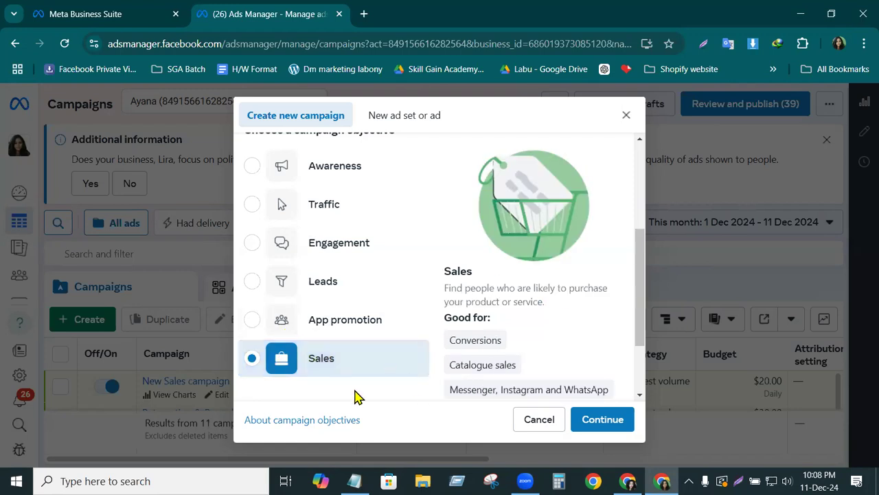
pyautogui.click(607, 420)
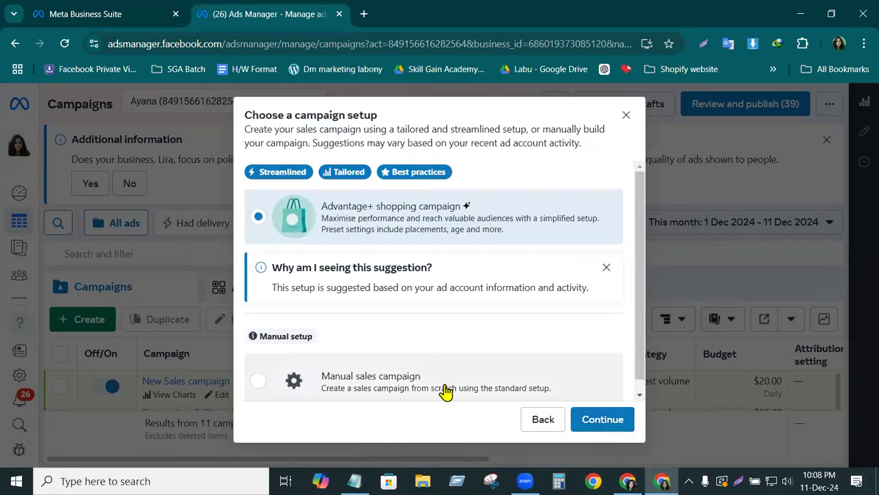
# Choose the manual sales campaign setup and name the campaign "Catalogue campaign".
pyautogui.click(399, 388)
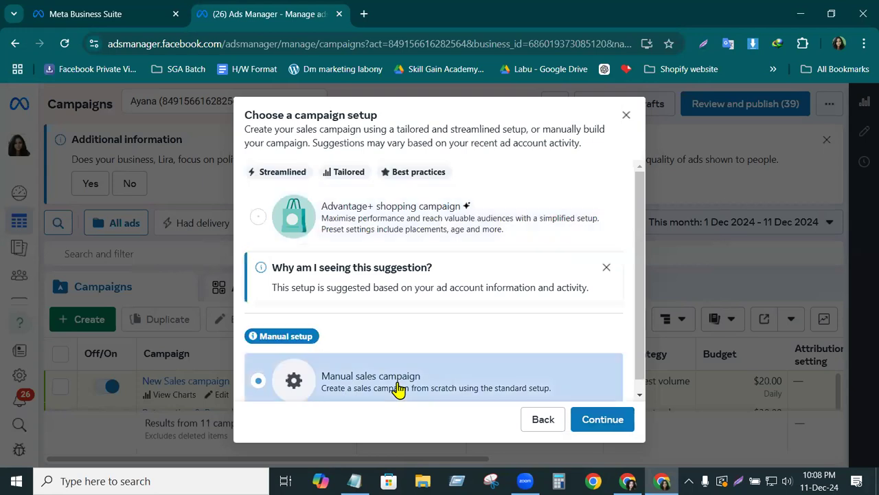
pyautogui.click(607, 425)
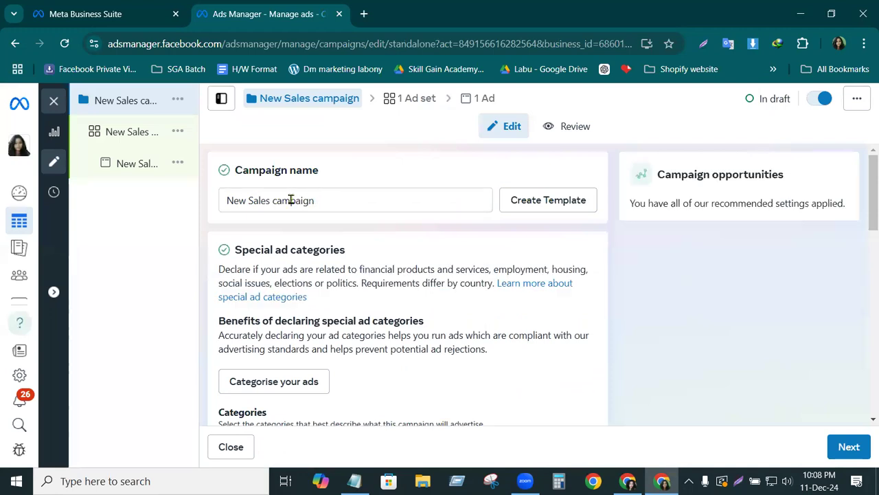
pyautogui.moveTo(478, 200); pyautogui.dragTo(222, 202)
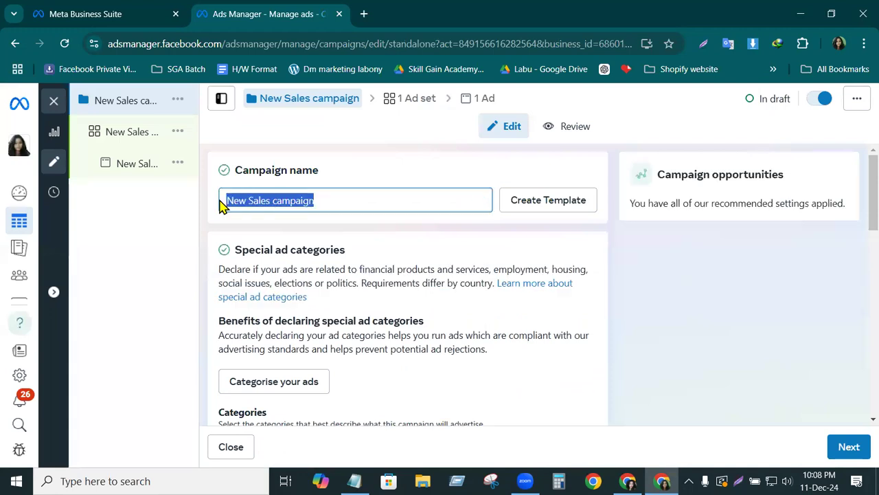
pyautogui.click(324, 198)
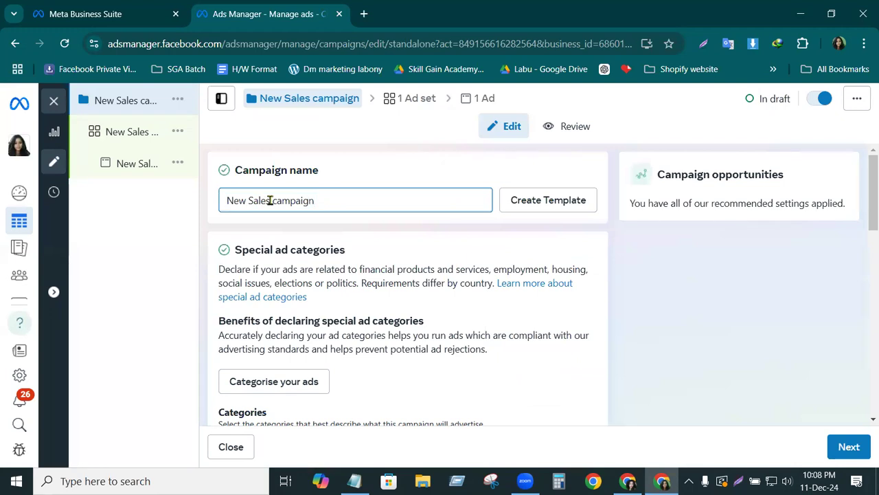
pyautogui.moveTo(272, 200); pyautogui.dragTo(240, 194)
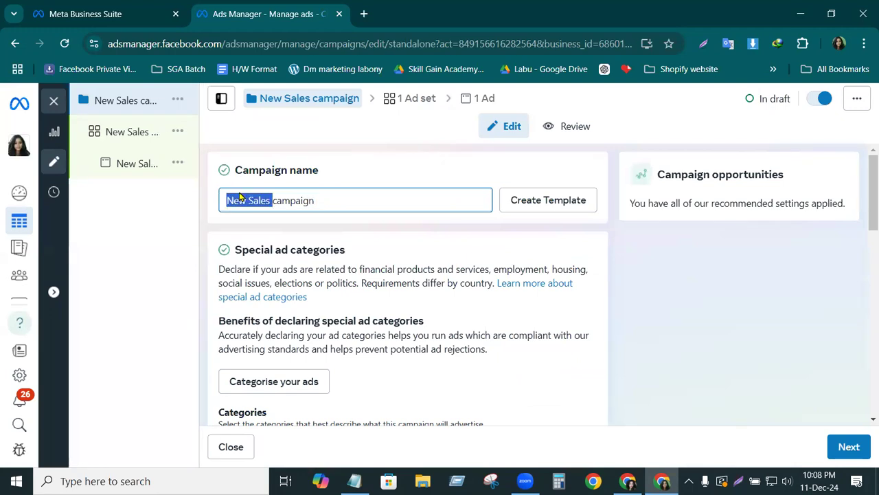
pyautogui.press('BackSpace')
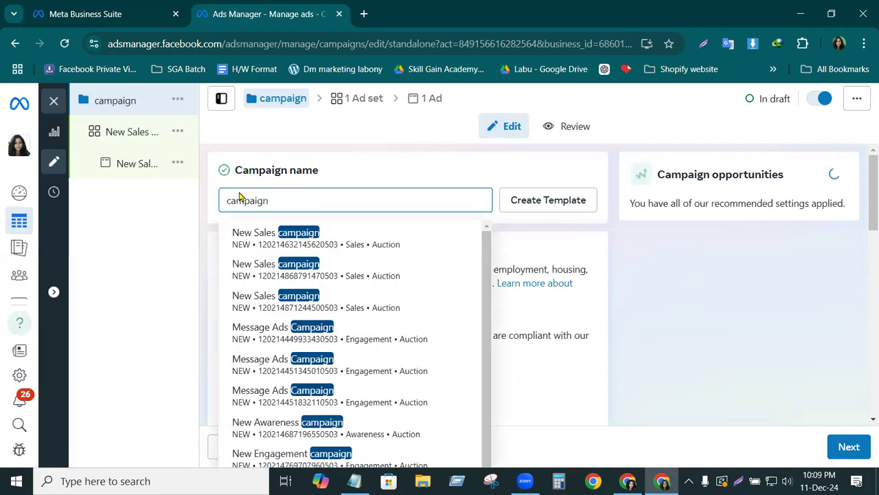
pyautogui.write('Cata')
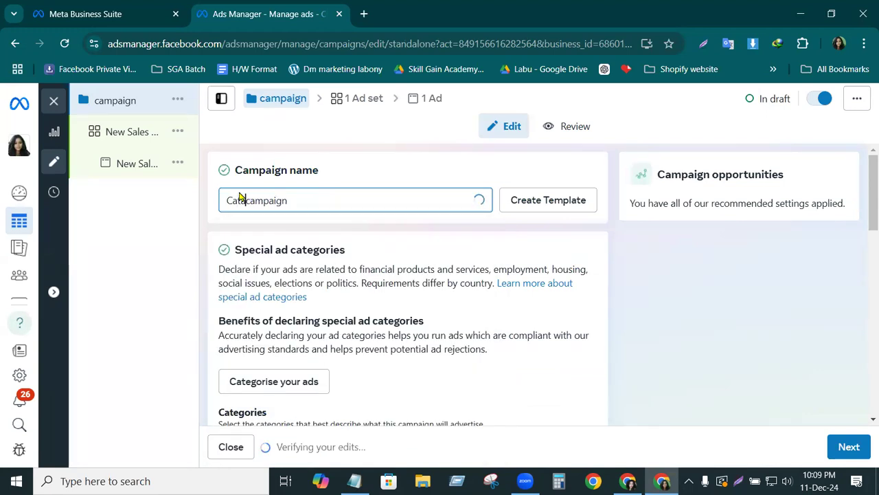
pyautogui.write('logu')
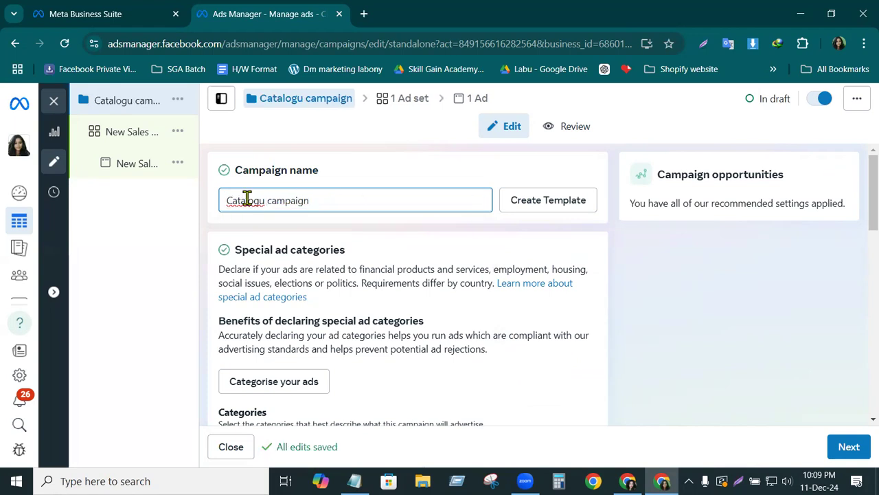
pyautogui.rightClick(247, 200)
pyautogui.click(290, 216)
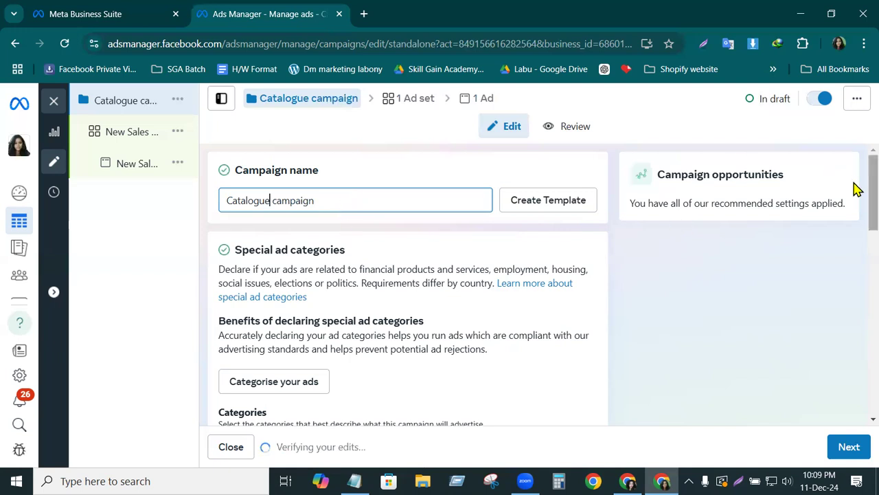
# Turn on Advantage+ catalogue ads for the campaign and choose the Batch 2/3 catalogue.
pyautogui.scroll(-1, 856, 196)
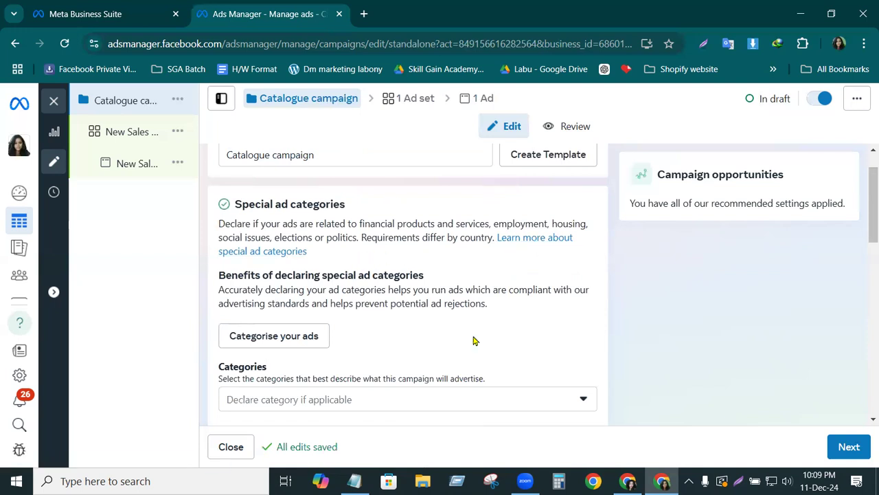
pyautogui.scroll(-4, 473, 340)
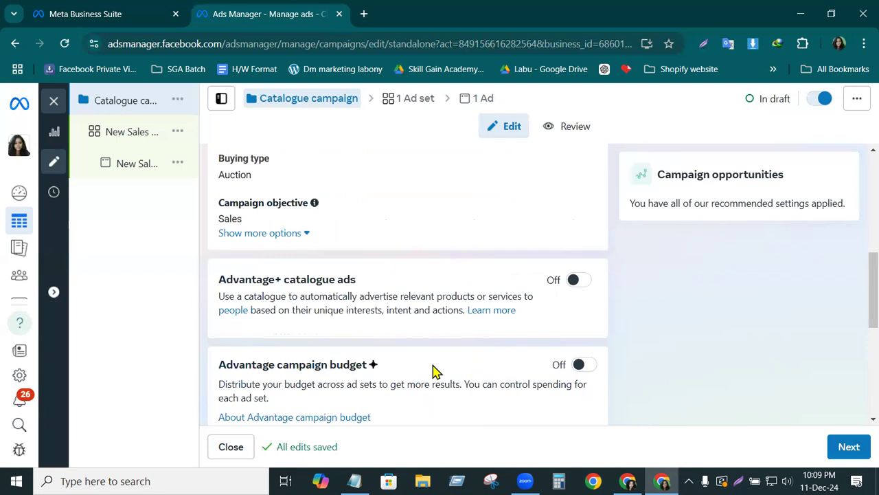
pyautogui.scroll(4, 432, 371)
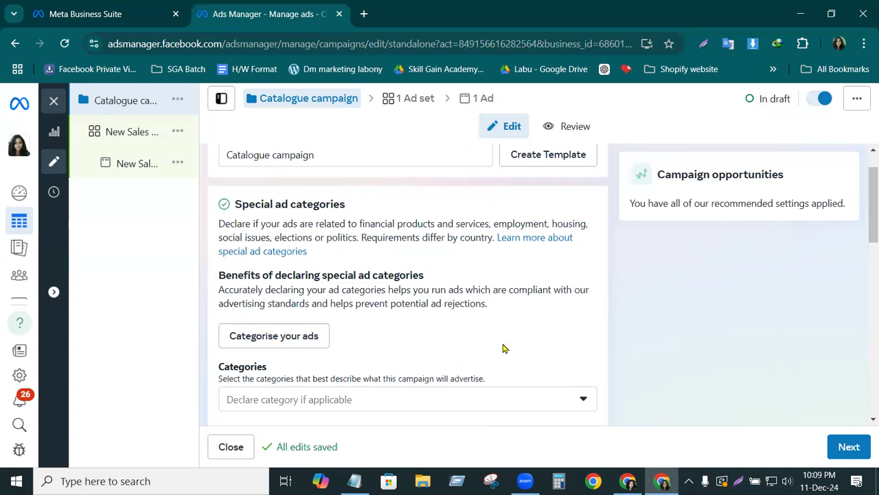
pyautogui.moveTo(865, 226); pyautogui.dragTo(864, 324)
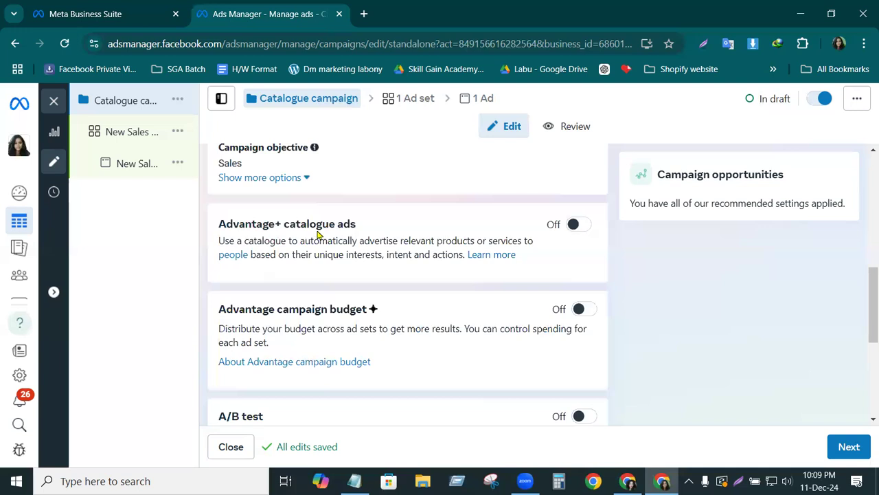
pyautogui.click(576, 225)
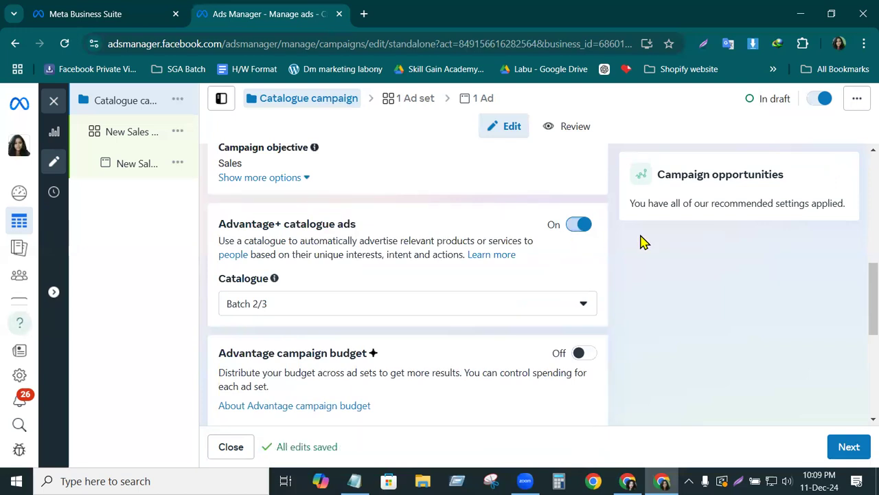
pyautogui.scroll(-1, 858, 313)
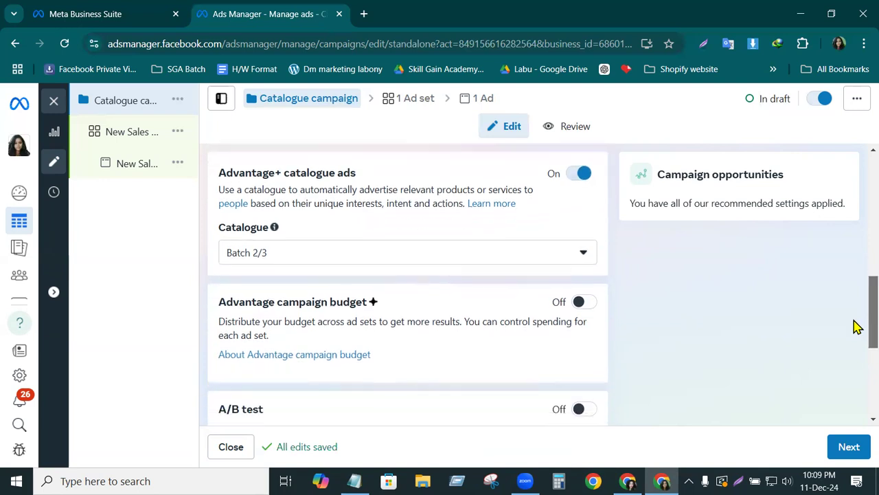
pyautogui.click(585, 254)
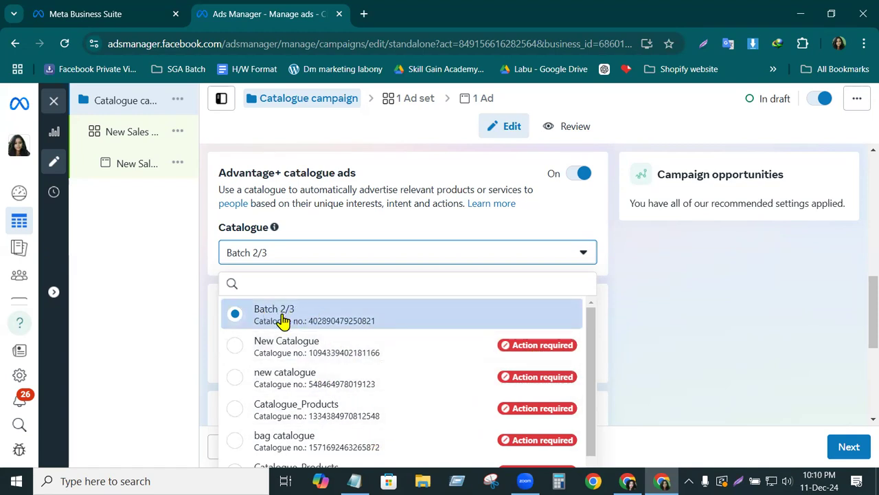
pyautogui.moveTo(283, 316)
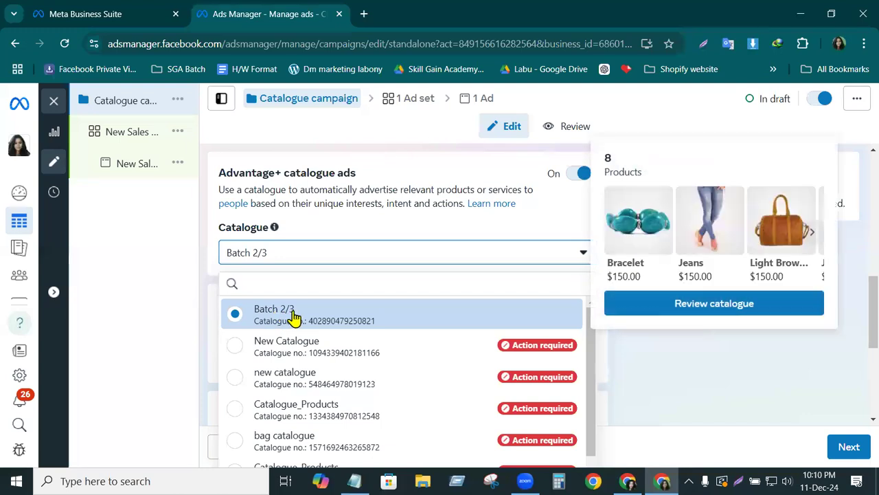
pyautogui.click(287, 315)
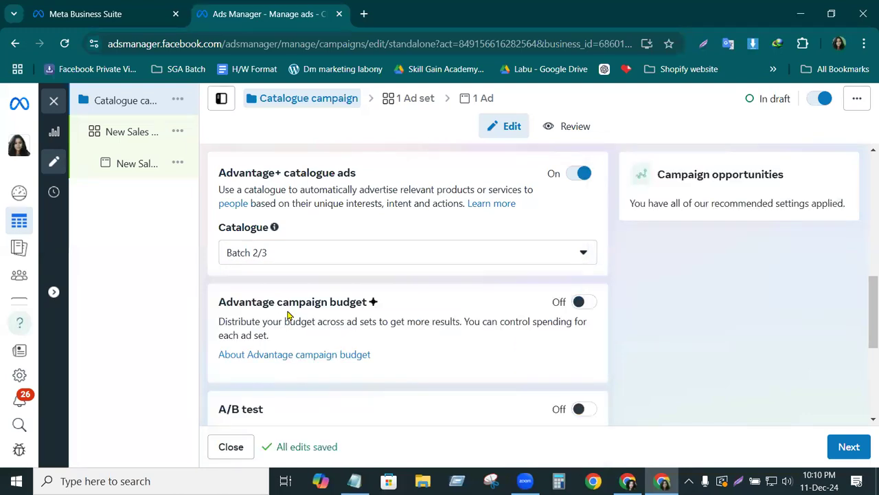
# Turn on Advantage campaign budget and set the daily budget to $50.
pyautogui.click(579, 305)
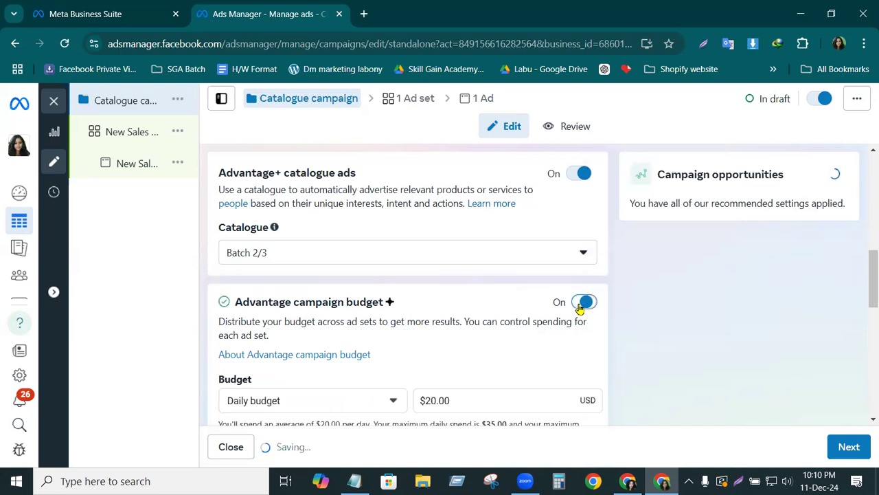
pyautogui.scroll(-2, 856, 295)
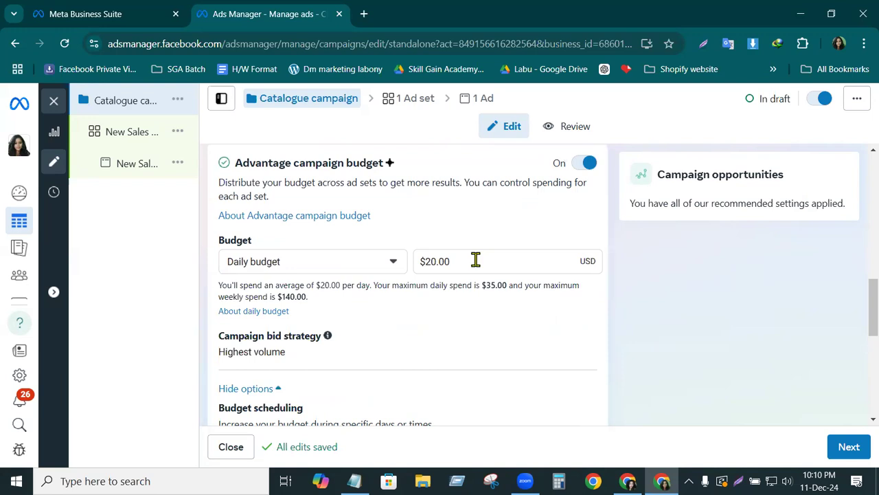
pyautogui.moveTo(483, 261); pyautogui.dragTo(417, 262)
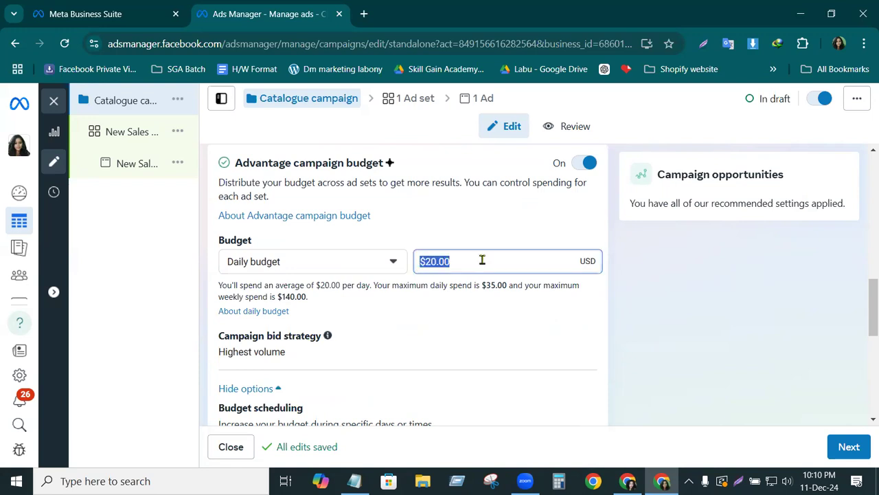
pyautogui.press('BackSpace')
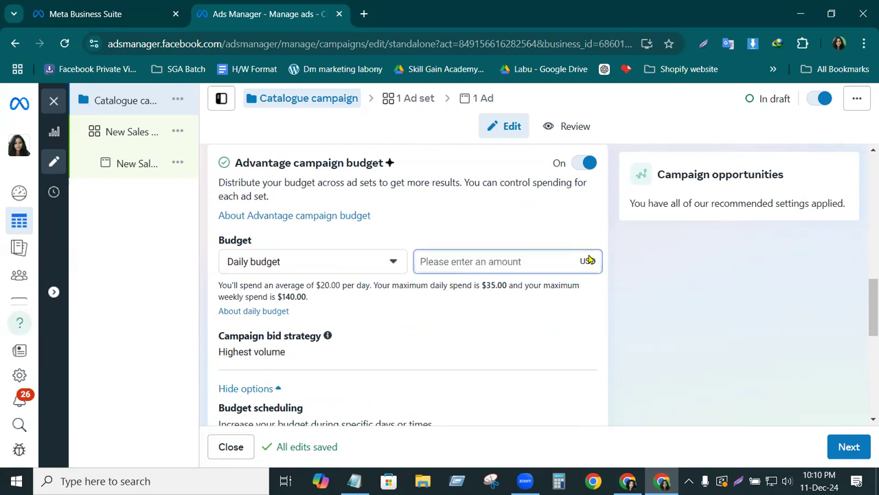
pyautogui.write('5')
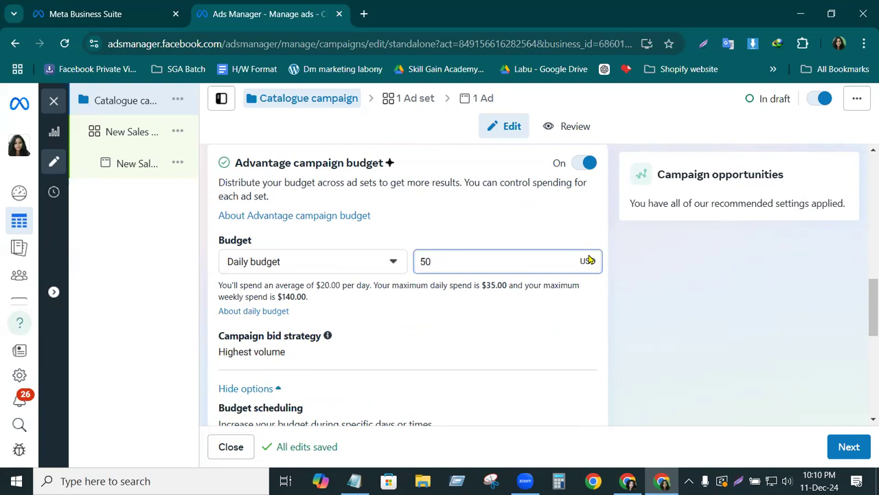
pyautogui.write('0')
pyautogui.click(508, 206)
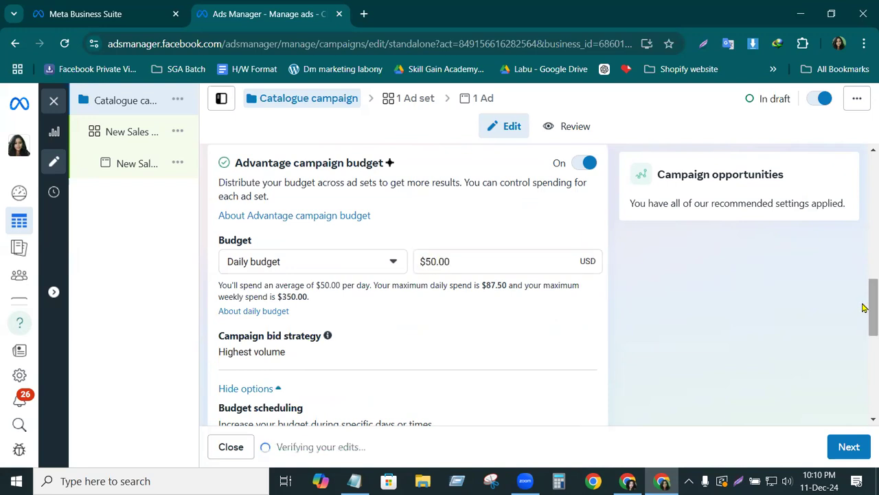
# Go through the remaining campaign settings and continue to the ad set, keeping its default name.
pyautogui.scroll(-1, 863, 319)
pyautogui.scroll(-3, 863, 319)
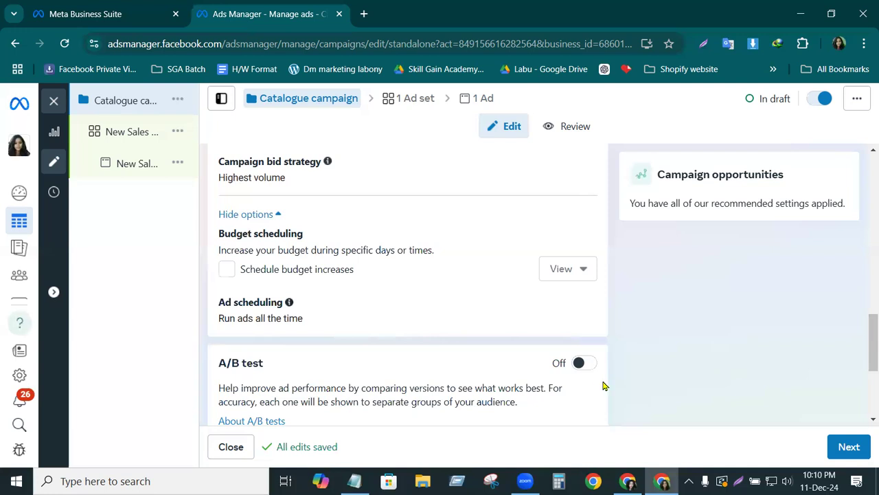
pyautogui.scroll(-3, 584, 381)
pyautogui.click(849, 447)
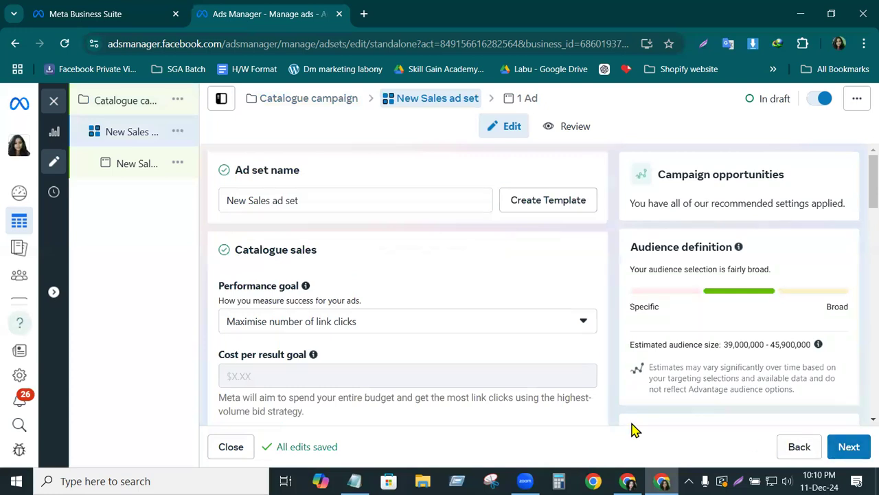
pyautogui.moveTo(296, 200); pyautogui.dragTo(246, 200)
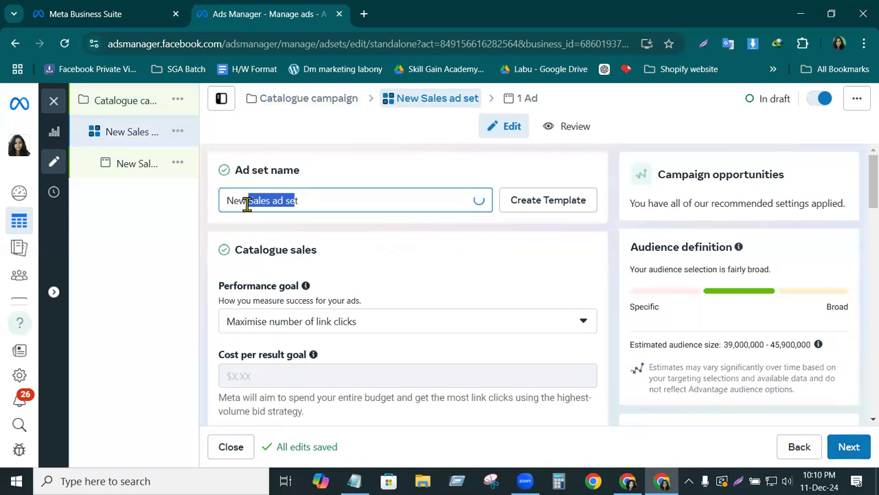
pyautogui.click(357, 199)
# Review the ad set's performance goal, the available product sets, the schedule and the audience type options.
pyautogui.moveTo(871, 197); pyautogui.dragTo(871, 198)
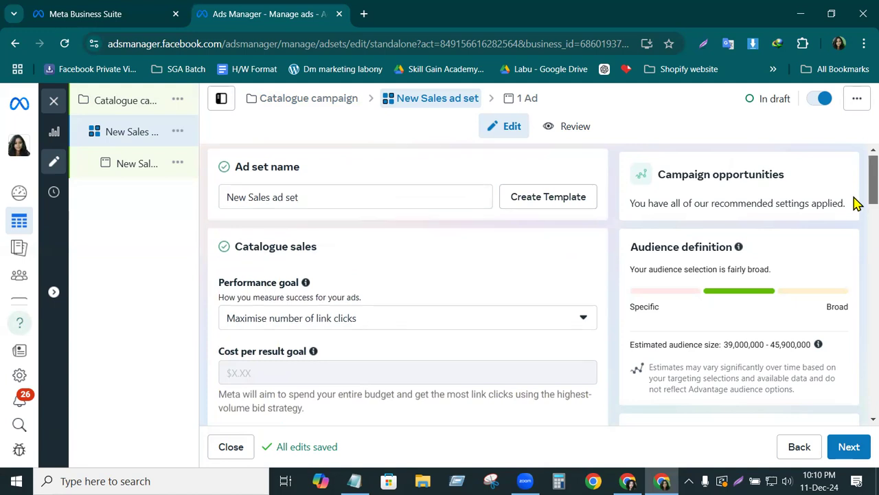
pyautogui.scroll(-1, 855, 196)
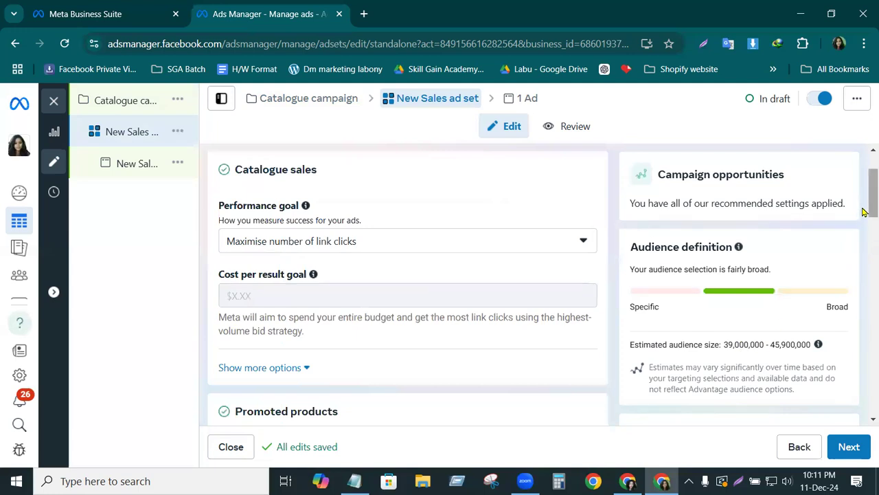
pyautogui.scroll(-3, 865, 221)
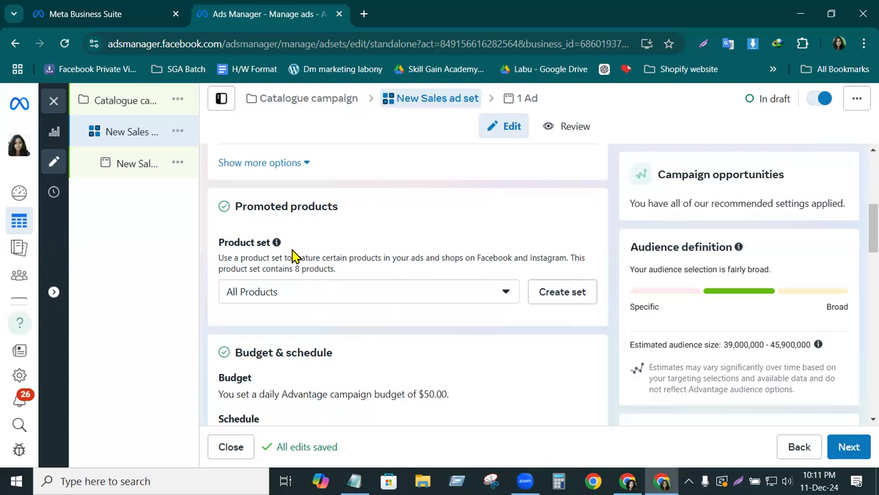
pyautogui.click(507, 294)
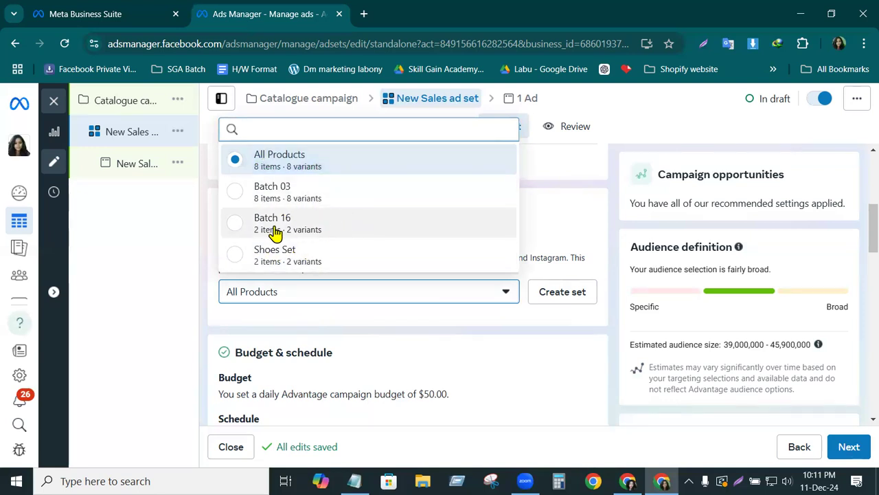
pyautogui.click(235, 197)
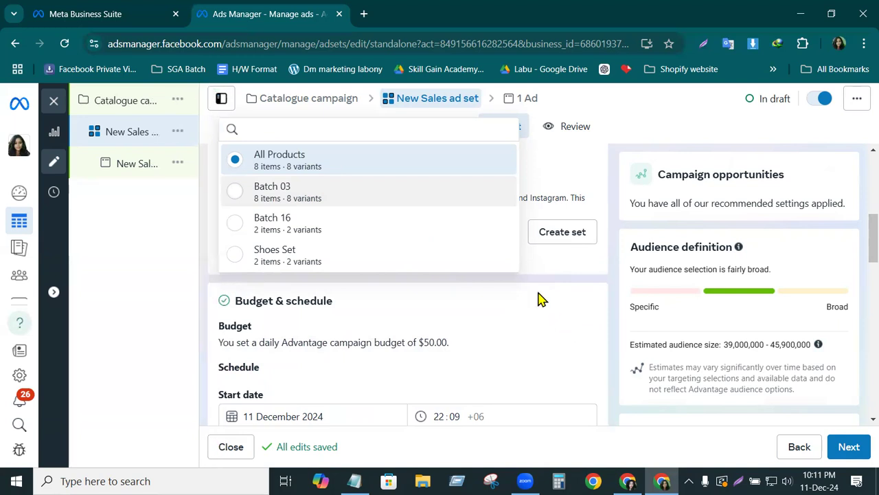
pyautogui.scroll(-3, 857, 237)
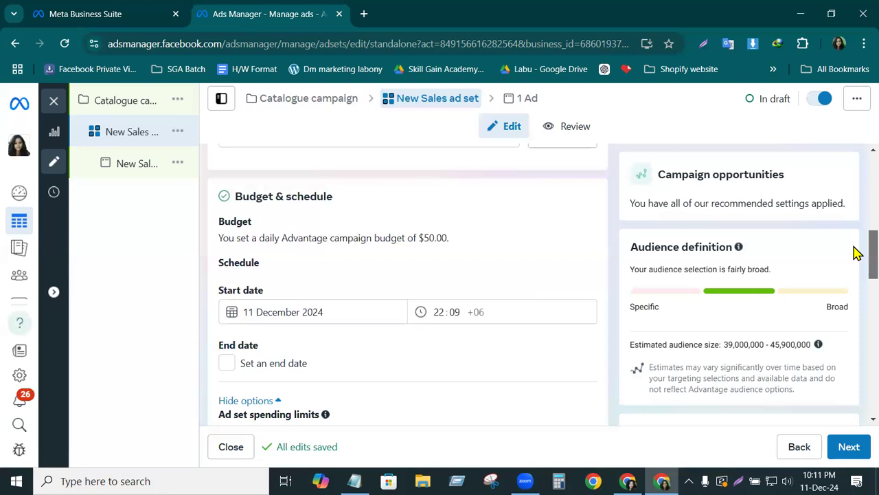
pyautogui.scroll(-2, 857, 261)
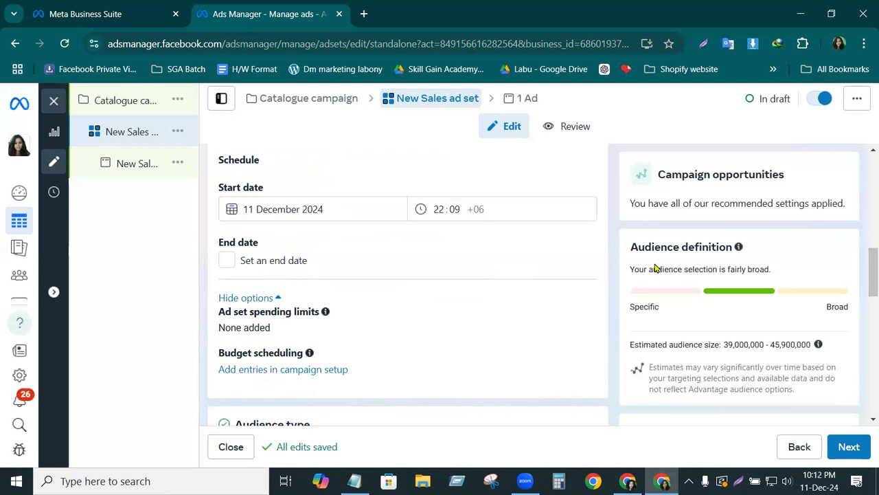
pyautogui.moveTo(864, 268); pyautogui.dragTo(863, 298)
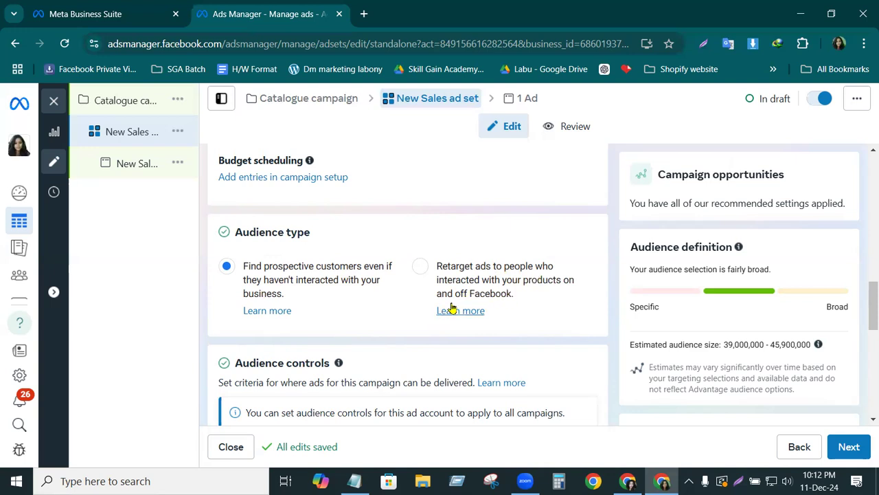
# Set the audience type to retarget ads to people who interacted with the products on and off Facebook.
pyautogui.click(422, 267)
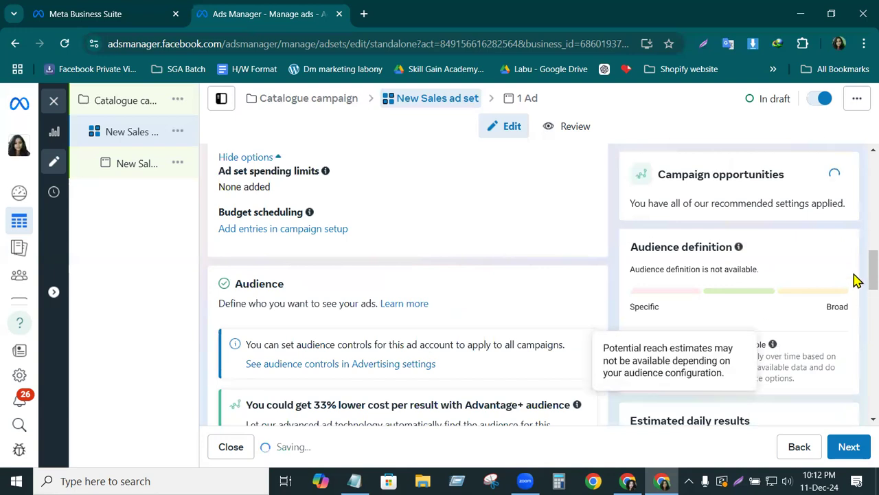
pyautogui.scroll(-2, 855, 280)
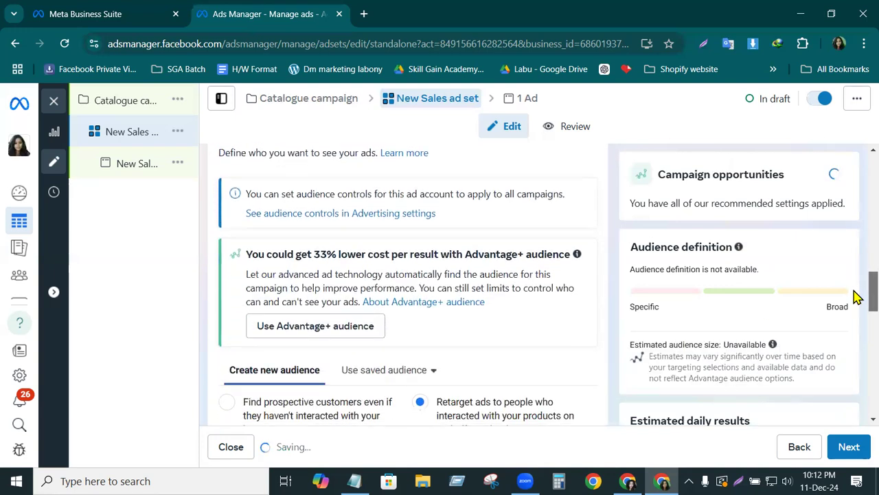
pyautogui.scroll(3, 855, 275)
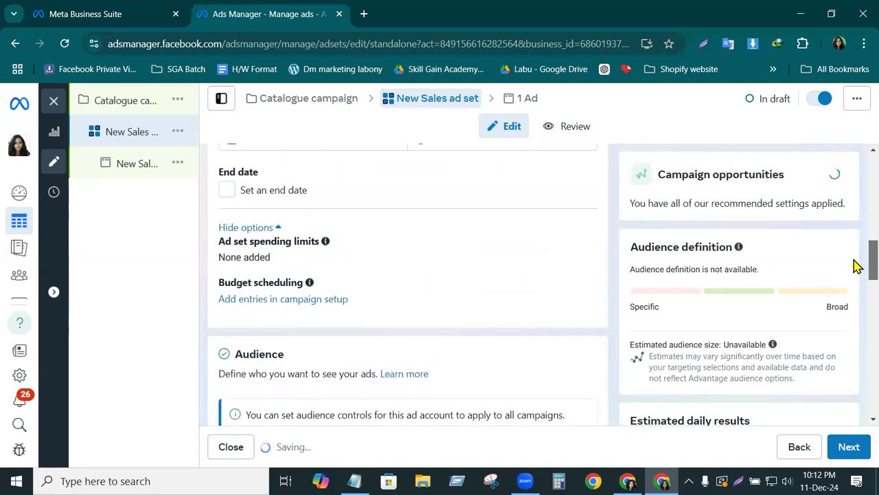
# Examine the retargeting options for Batch 03, from viewed or added to cart through up-sell, cross-sell and custom combination.
pyautogui.scroll(-5, 856, 275)
pyautogui.scroll(-3, 856, 330)
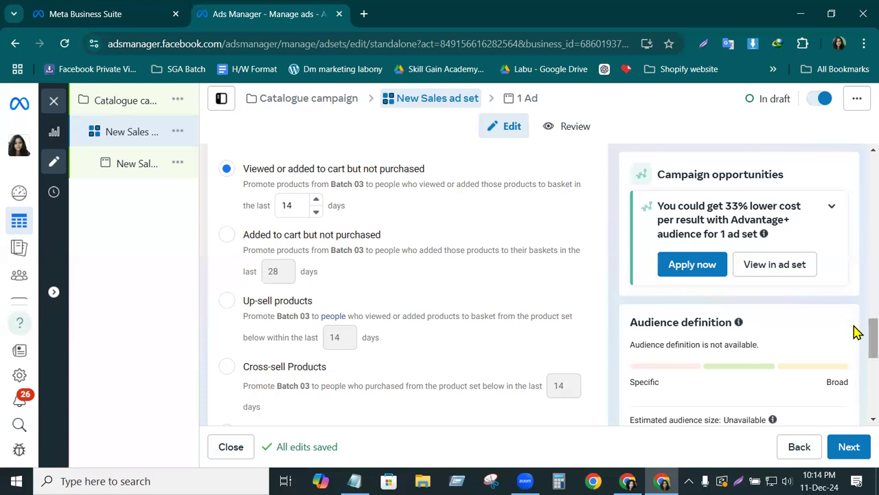
pyautogui.scroll(-3, 858, 332)
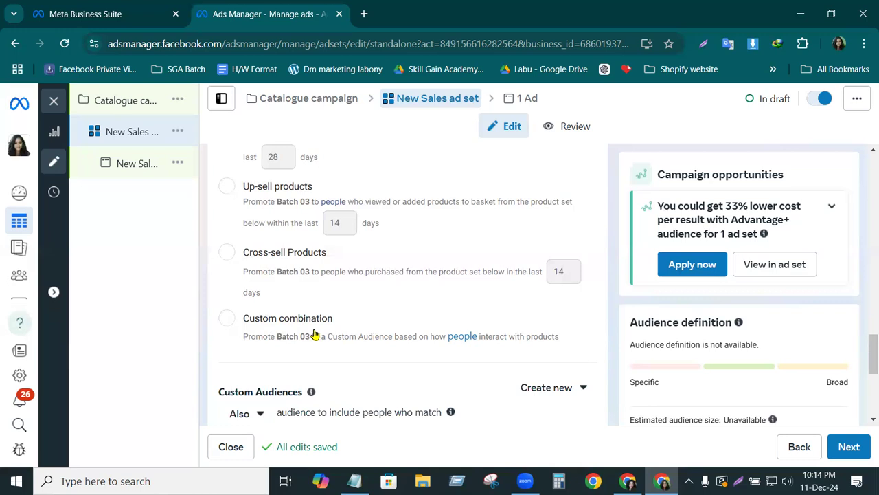
pyautogui.scroll(7, 295, 319)
pyautogui.scroll(-2, 295, 318)
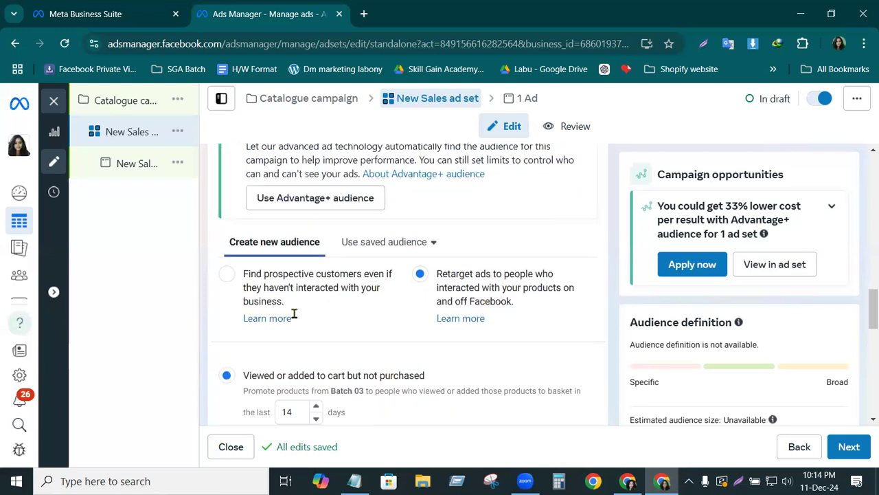
pyautogui.scroll(-2, 294, 323)
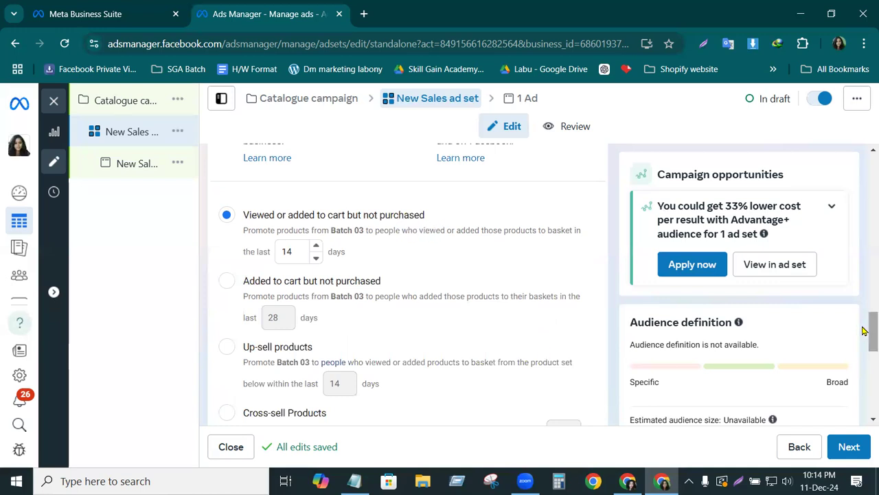
pyautogui.moveTo(870, 325)
pyautogui.mouseDown()
pyautogui.moveTo(863, 345)
pyautogui.moveTo(863, 336)
pyautogui.mouseUp()
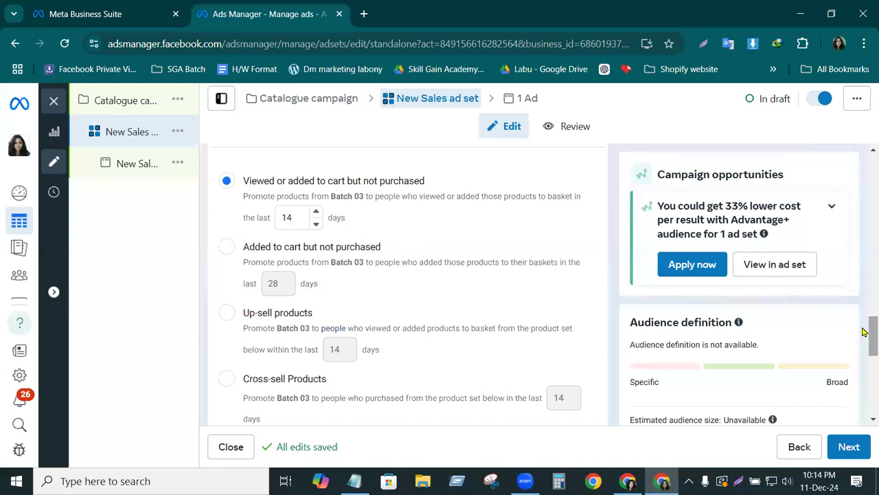
# Switch the ad set to manual placements and deselect the Instagram platform.
pyautogui.moveTo(864, 333); pyautogui.dragTo(864, 393)
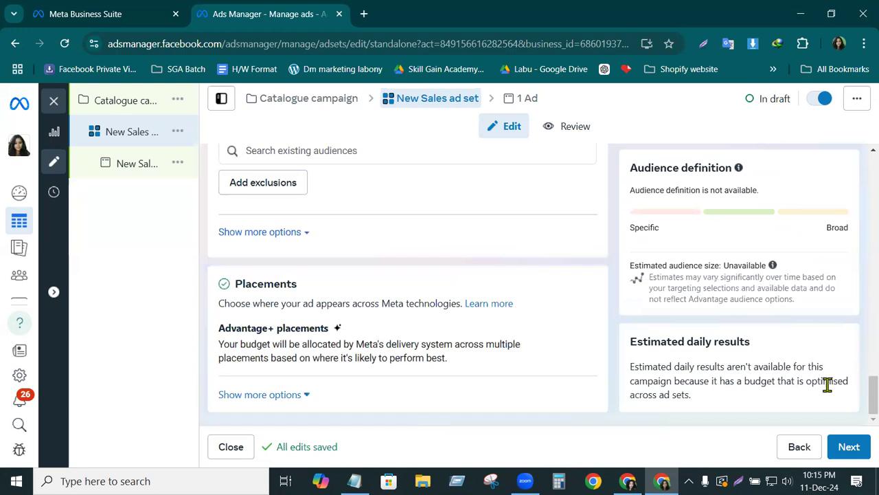
pyautogui.moveTo(557, 343)
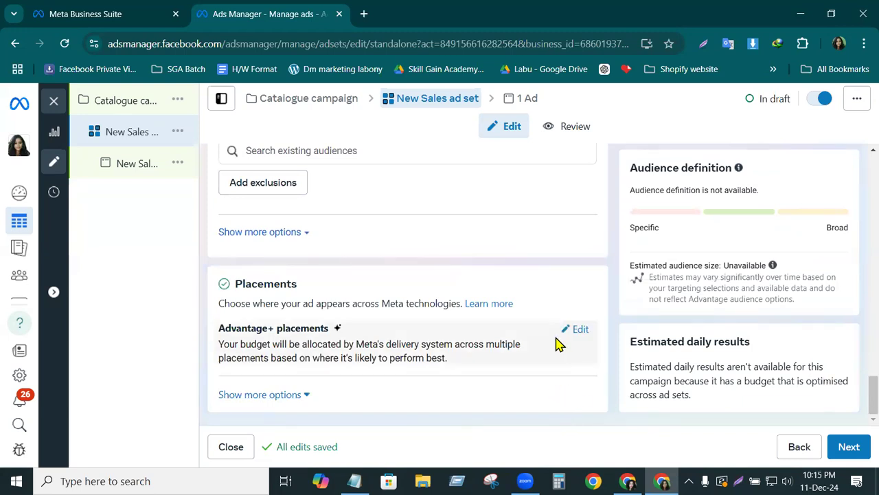
pyautogui.click(576, 329)
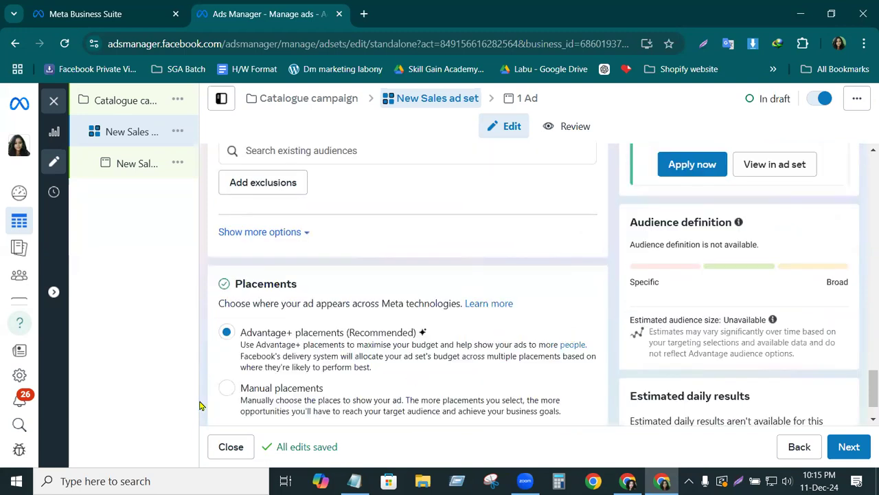
pyautogui.click(601, 386)
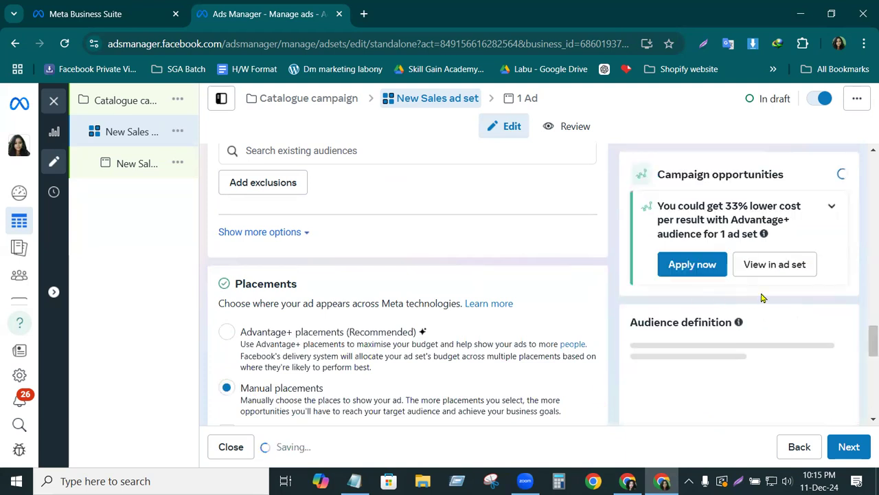
pyautogui.moveTo(864, 342); pyautogui.dragTo(864, 373)
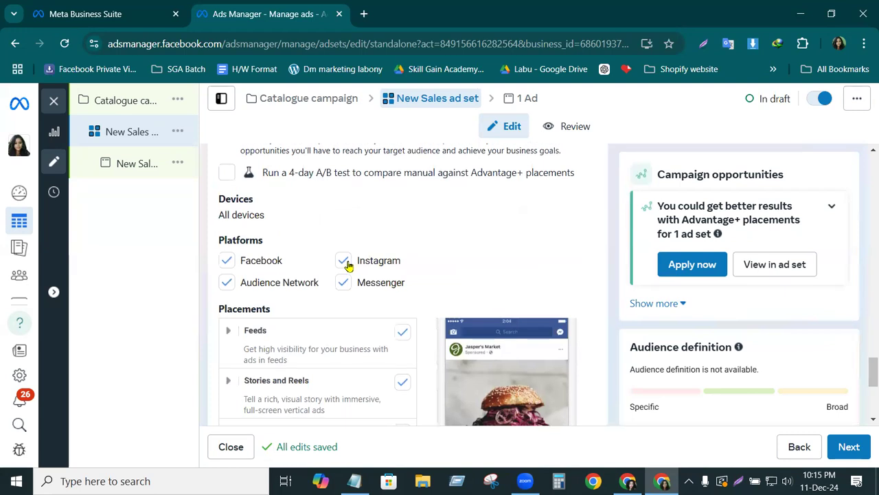
pyautogui.click(346, 264)
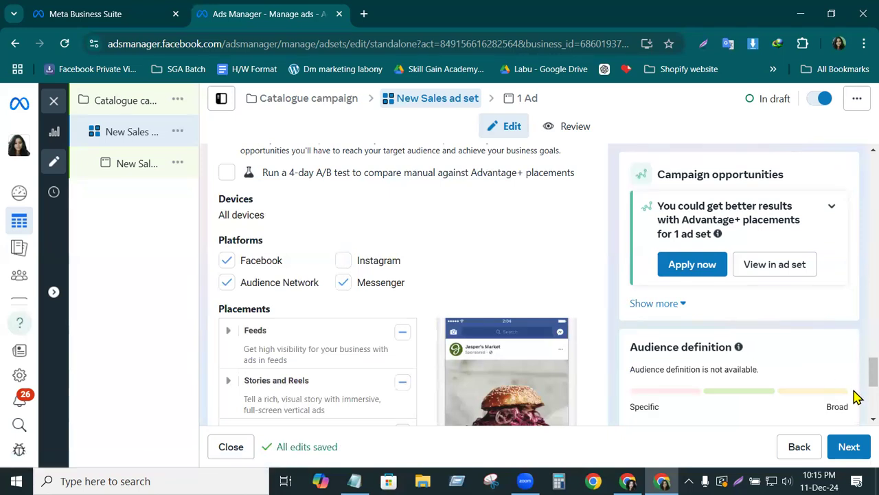
# Finish the ad set and continue to the ad, keeping its name as New Sales ad.
pyautogui.scroll(-5, 656, 381)
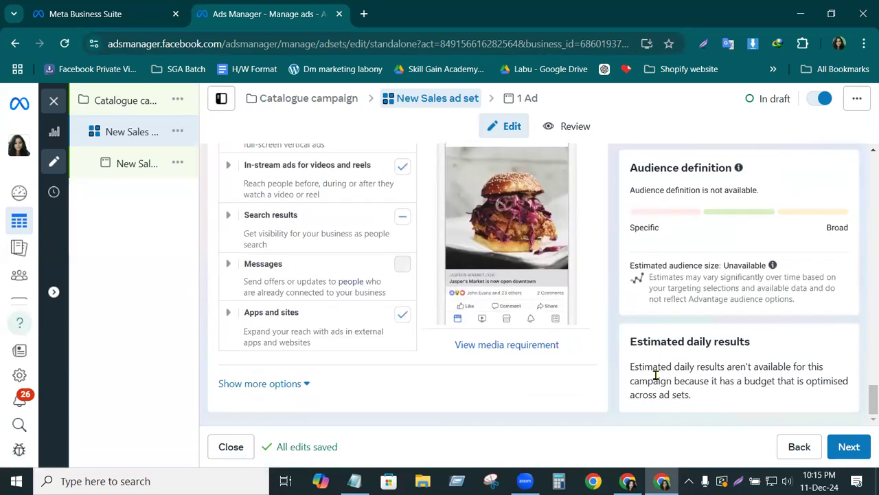
pyautogui.click(852, 447)
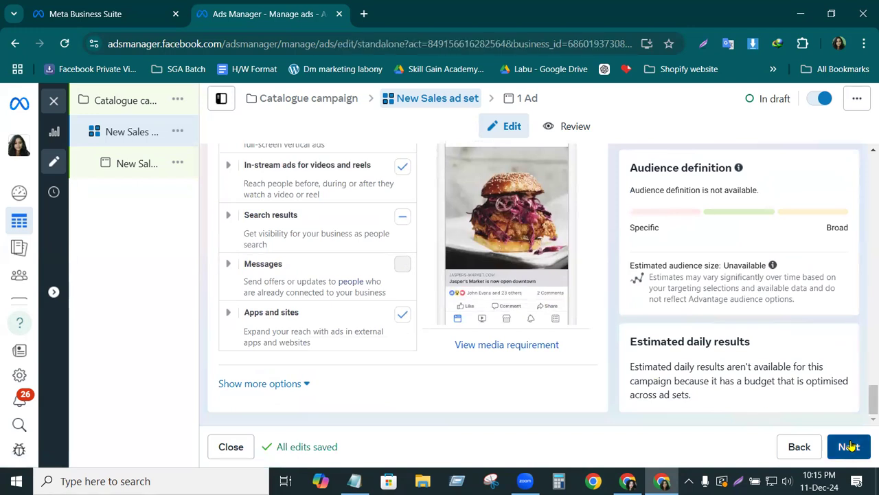
pyautogui.click(304, 197)
pyautogui.tripleClick(289, 196)
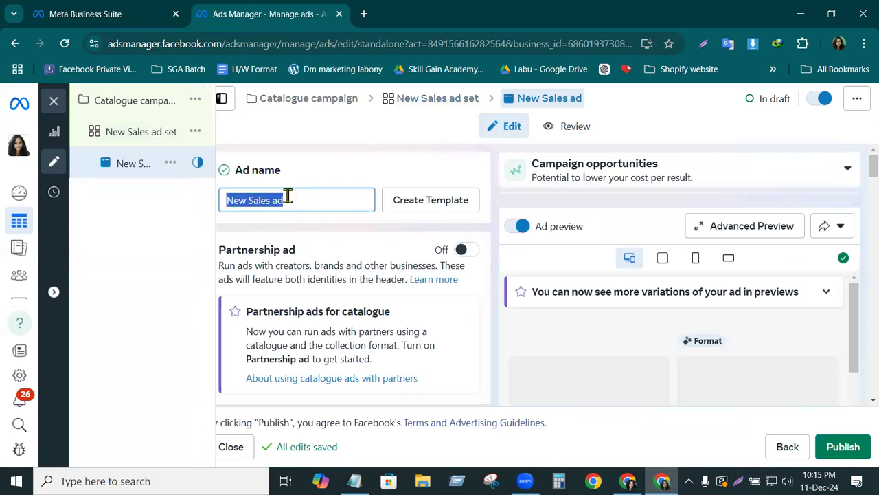
pyautogui.click(316, 197)
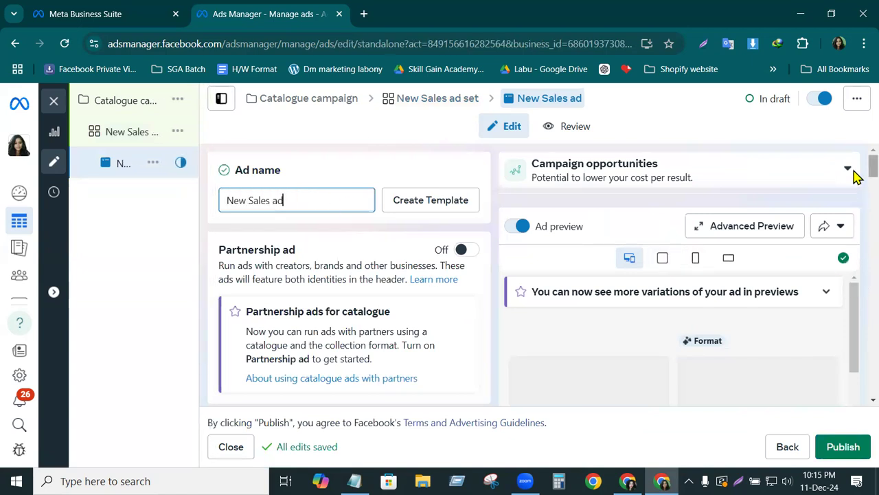
# Check which Facebook Pages are available for the ad's identity and keep Google Ads Pro.
pyautogui.scroll(-1, 856, 185)
pyautogui.scroll(-1, 857, 185)
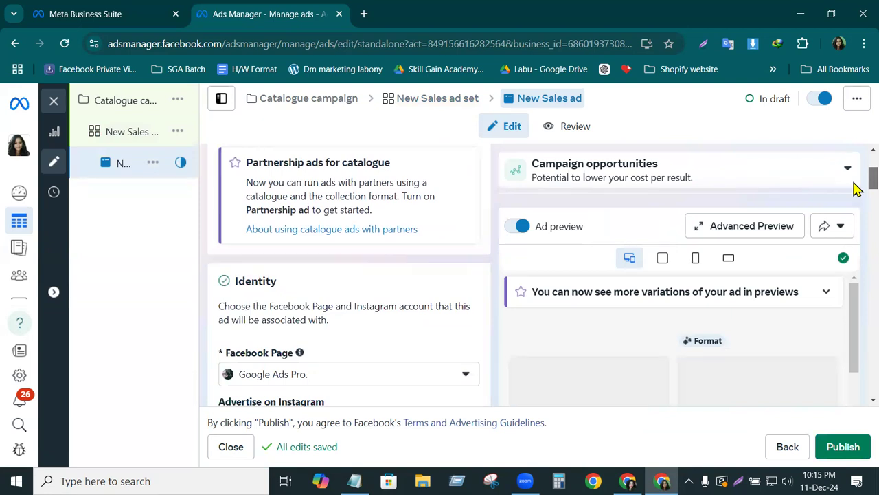
pyautogui.scroll(-1, 857, 184)
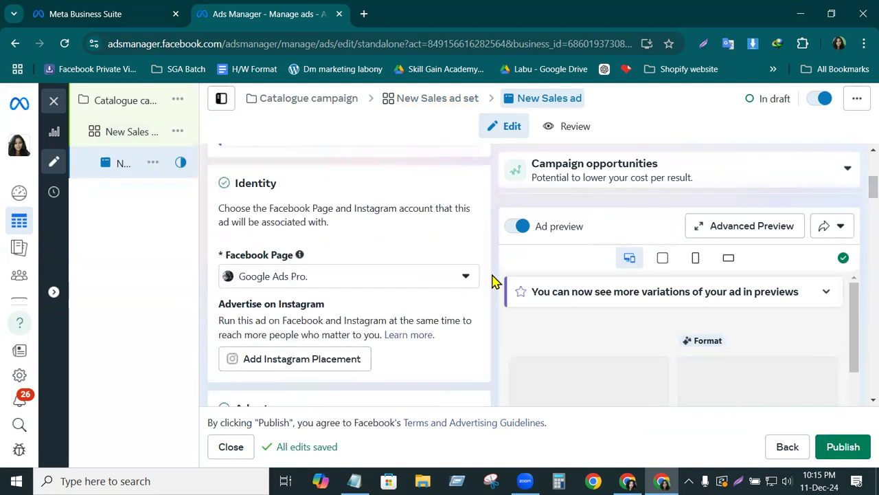
pyautogui.click(468, 281)
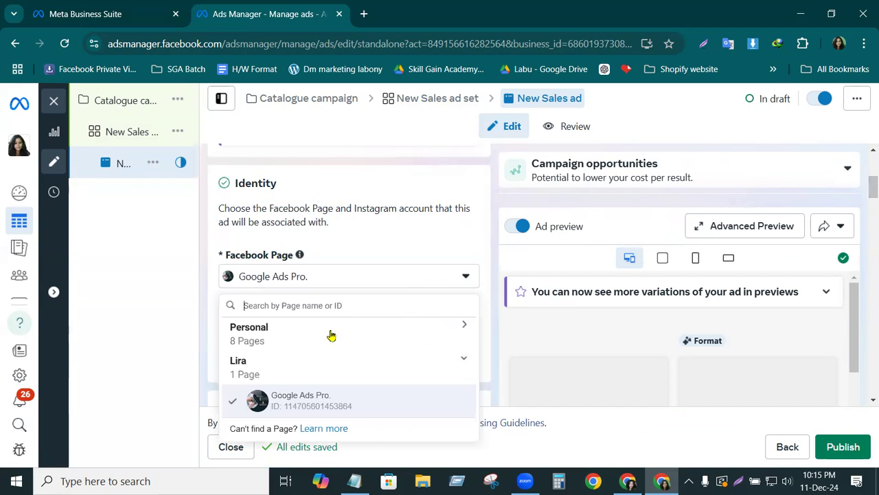
pyautogui.click(381, 244)
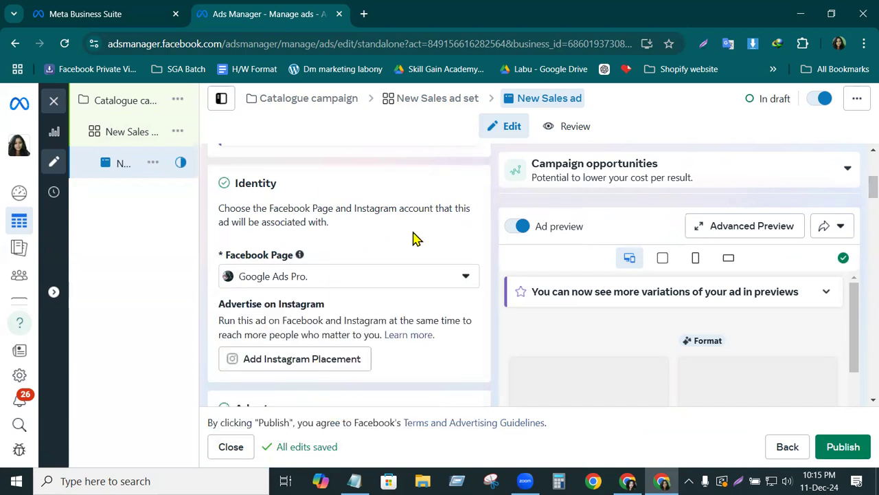
# Review the ad setup's format choices and multi-advertiser ads option, keeping the Carousel format.
pyautogui.scroll(-2, 855, 206)
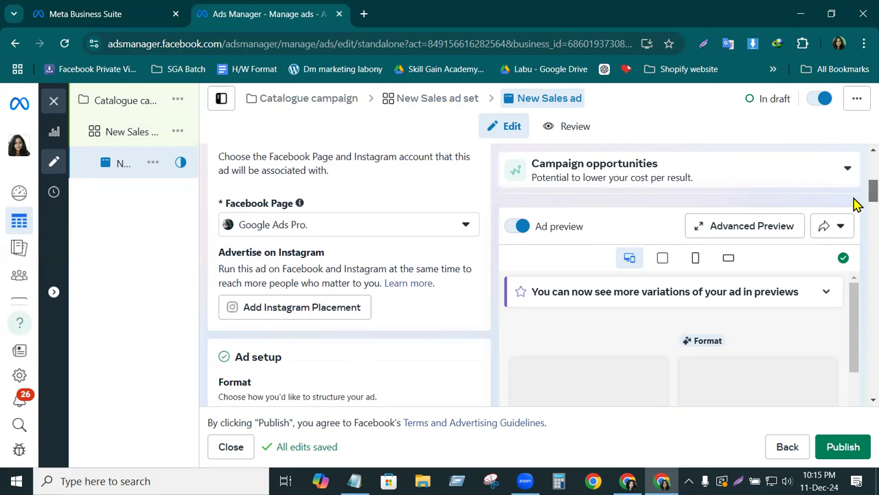
pyautogui.scroll(-2, 855, 206)
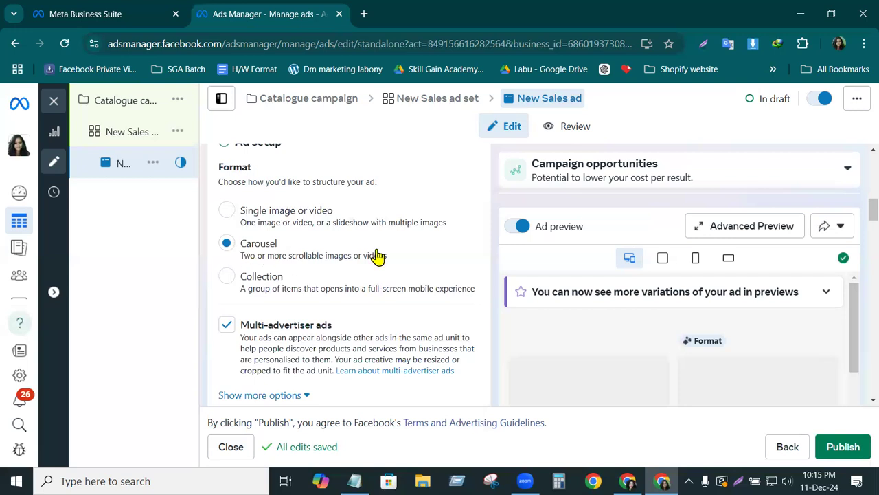
pyautogui.scroll(1, 865, 216)
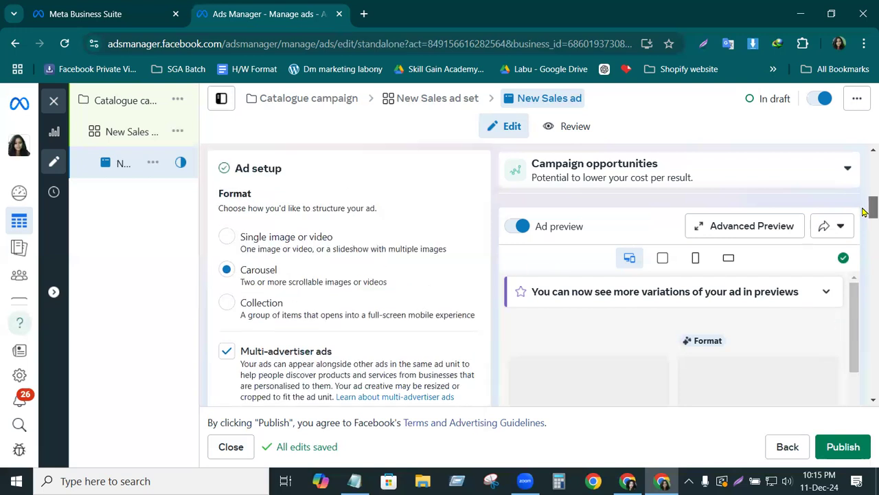
pyautogui.moveTo(864, 211); pyautogui.dragTo(865, 214)
pyautogui.moveTo(864, 213); pyautogui.dragTo(864, 214)
pyautogui.scroll(-3, 859, 220)
pyautogui.scroll(2, 855, 230)
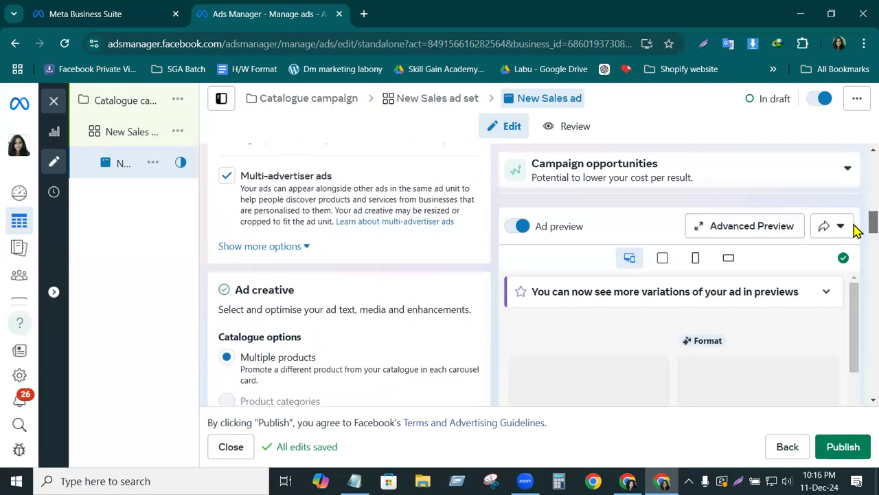
# Examine the ad creative's catalogue options and the Batch 2/3 catalogue card's creative options, leaving the card collapsed.
pyautogui.scroll(-3, 855, 227)
pyautogui.scroll(-1, 855, 237)
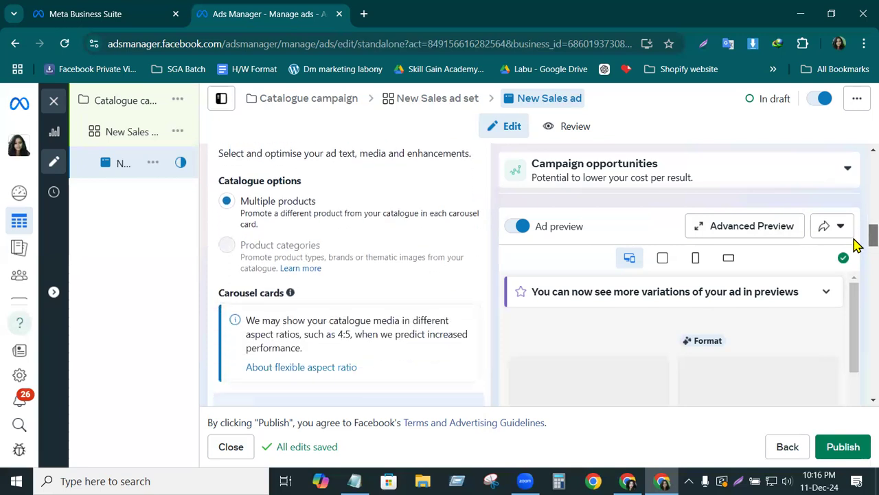
pyautogui.scroll(-3, 855, 248)
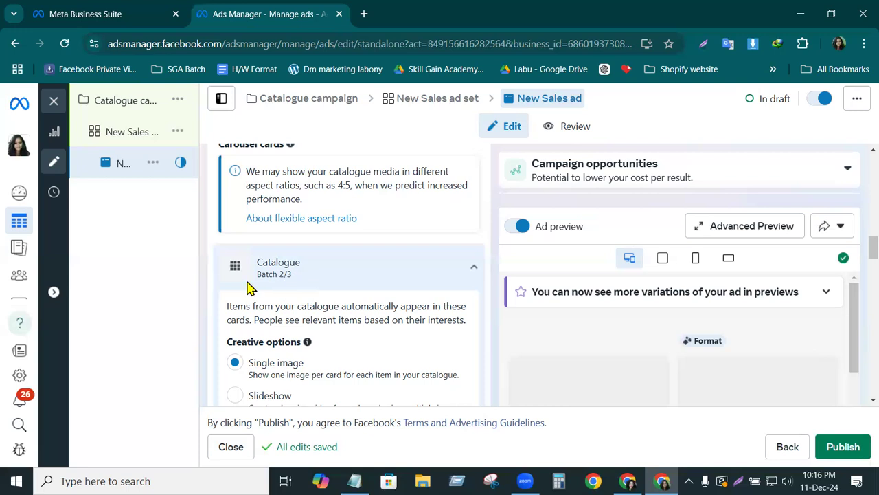
pyautogui.click(474, 268)
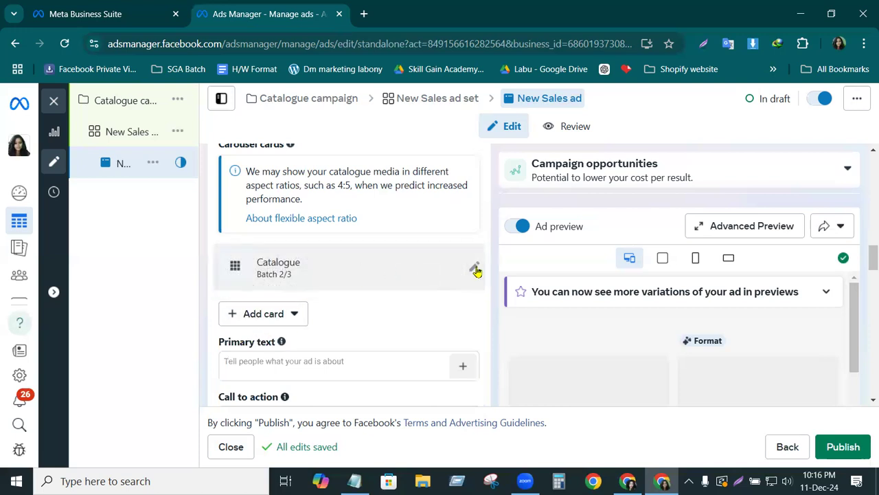
pyautogui.click(476, 268)
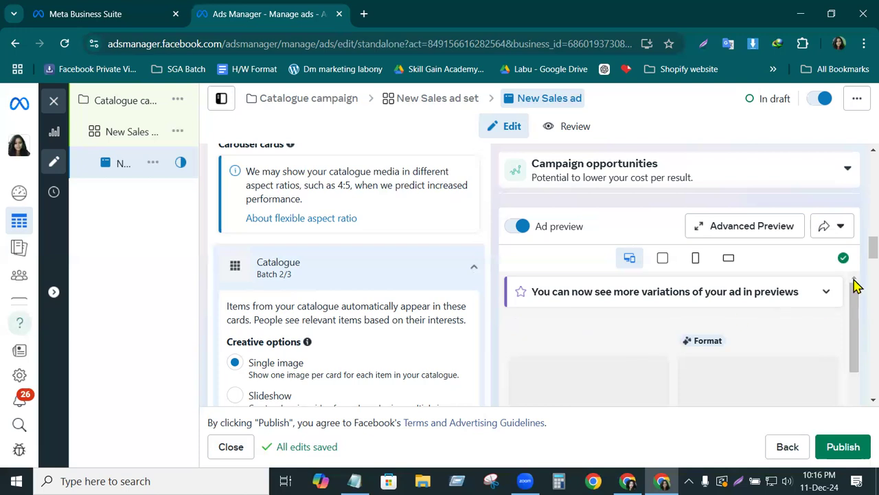
pyautogui.scroll(-2, 858, 252)
pyautogui.moveTo(854, 258); pyautogui.dragTo(854, 254)
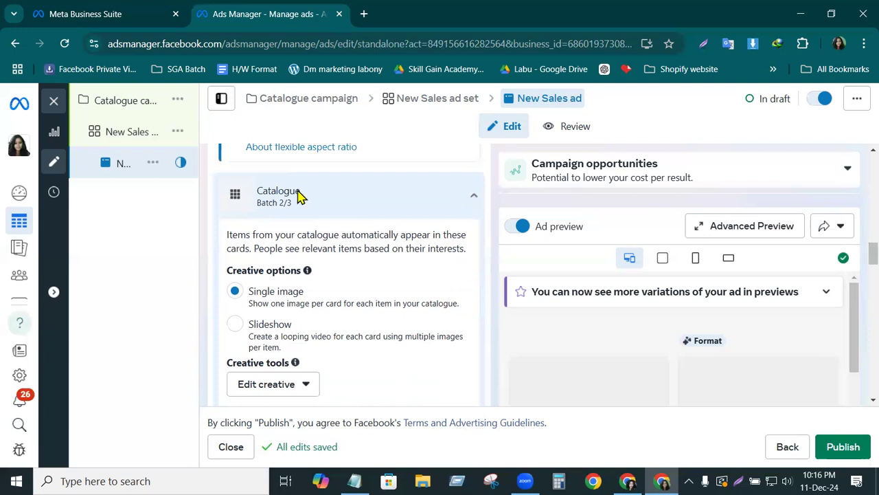
pyautogui.click(477, 199)
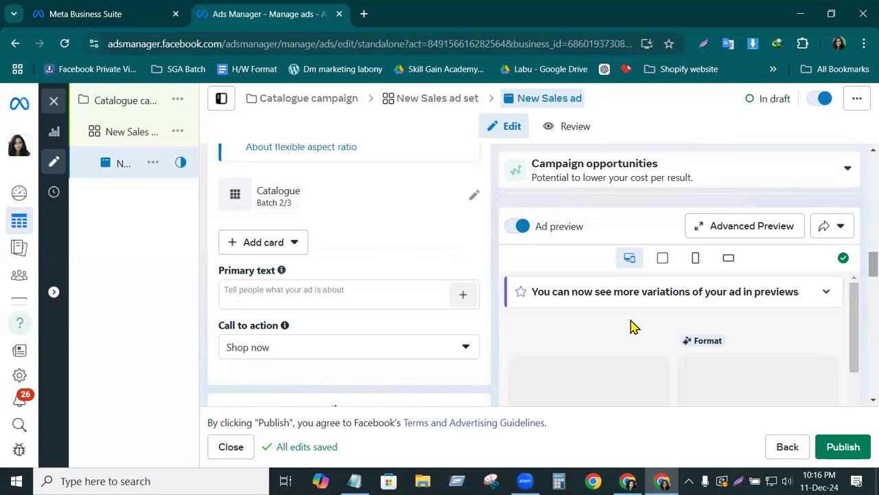
# Review the Multiple products option again, followed by the carousel cards, primary text and call to action settings.
pyautogui.scroll(4, 395, 302)
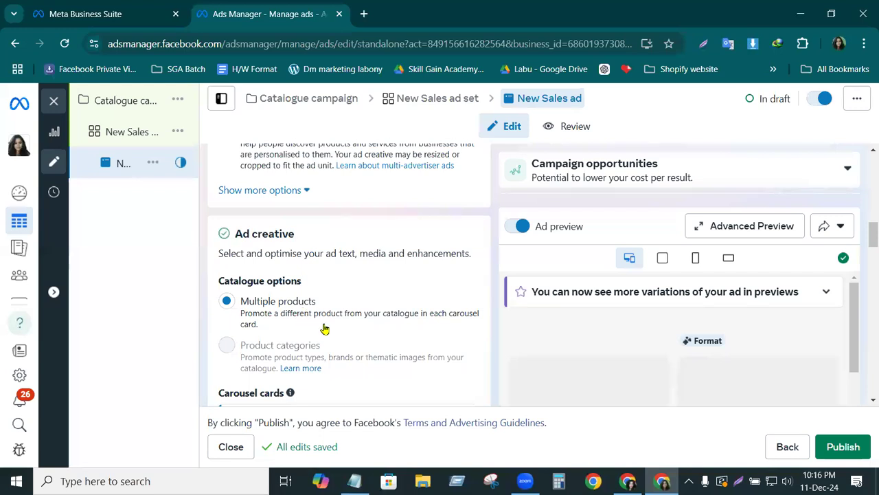
pyautogui.moveTo(255, 356)
pyautogui.moveTo(864, 235); pyautogui.dragTo(864, 255)
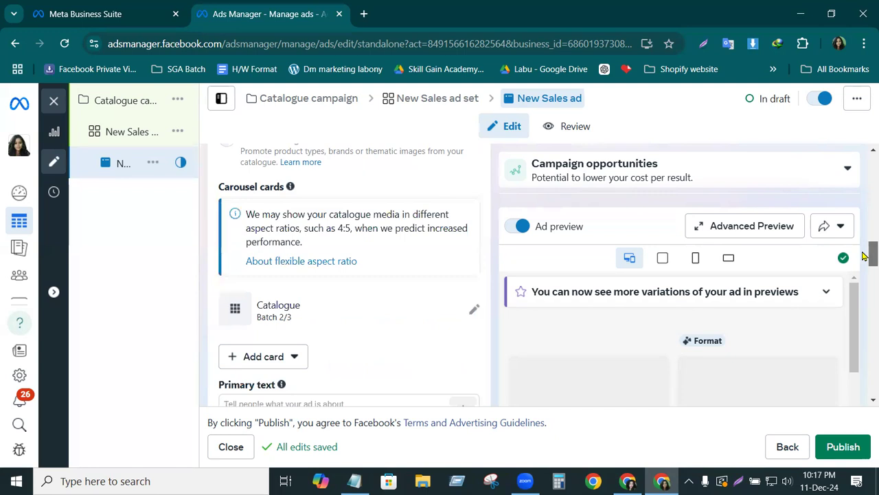
pyautogui.moveTo(864, 256); pyautogui.dragTo(815, 275)
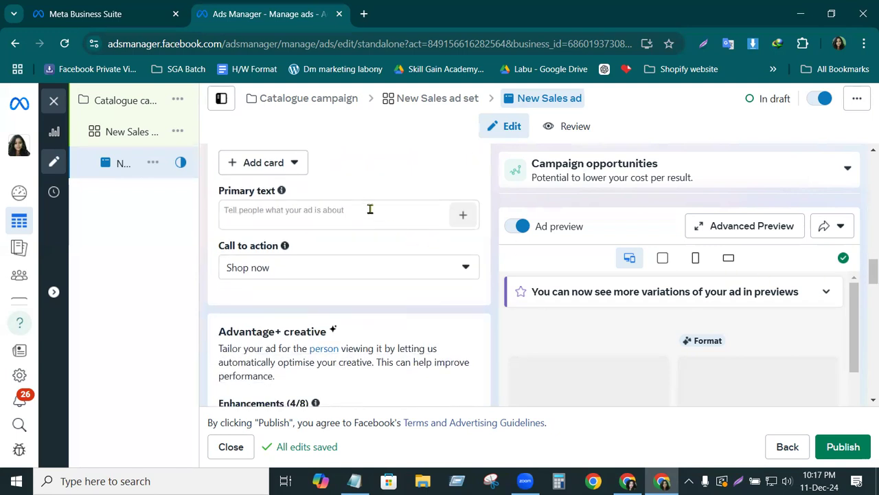
# Enter "Completly New Collection Products" as the ad's primary text.
pyautogui.click(327, 213)
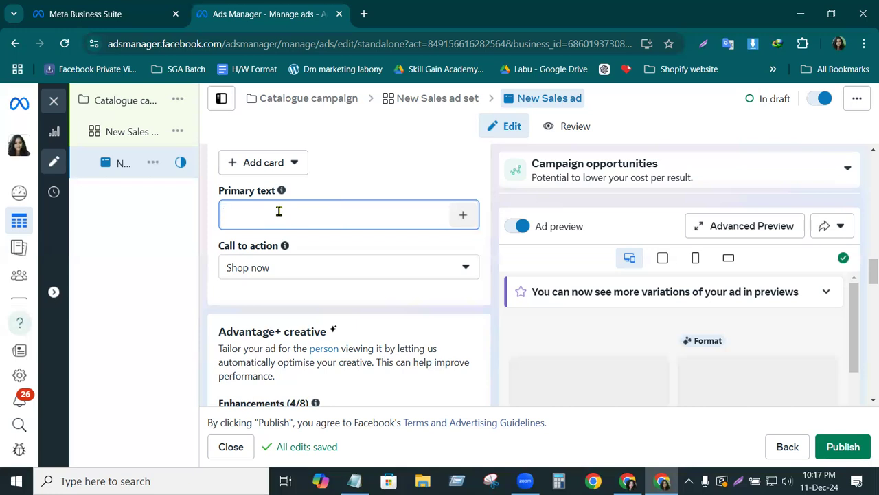
pyautogui.write('Com')
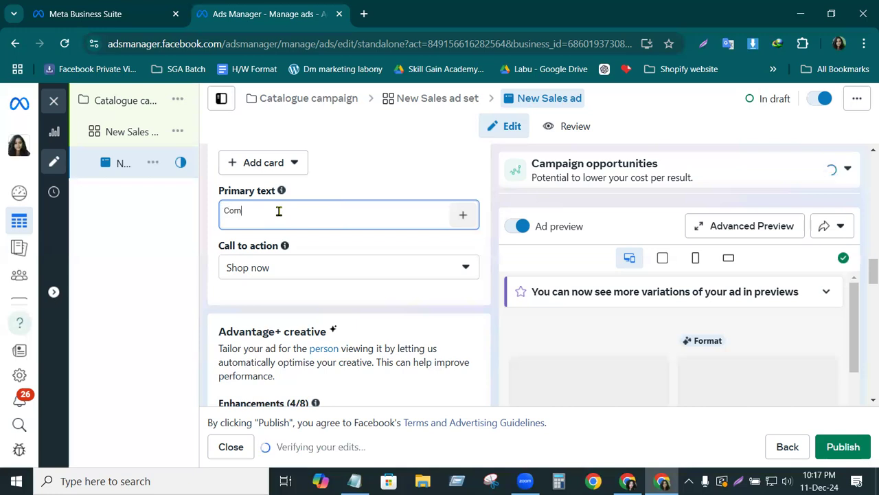
pyautogui.write('pletly New')
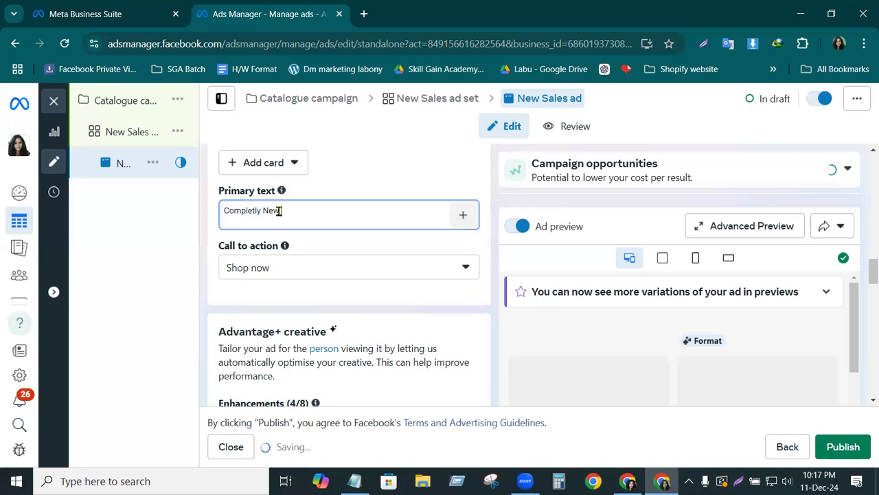
pyautogui.write(' Collection')
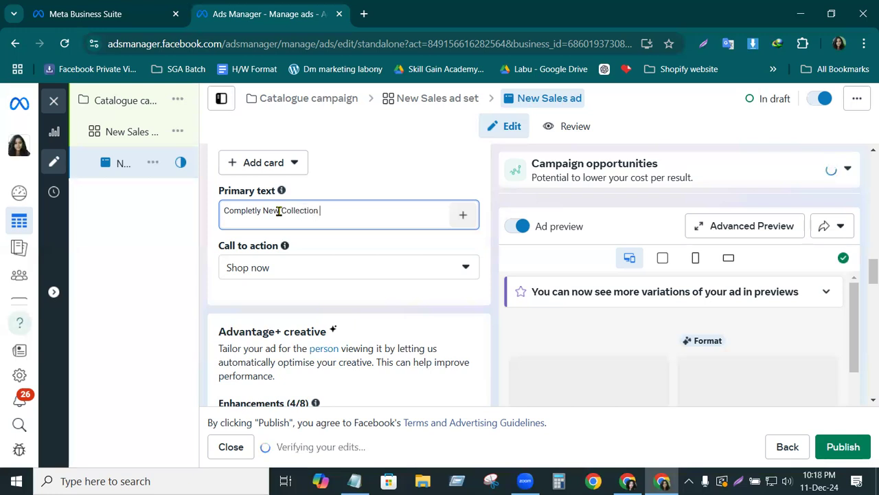
pyautogui.write(' P')
pyautogui.write('r')
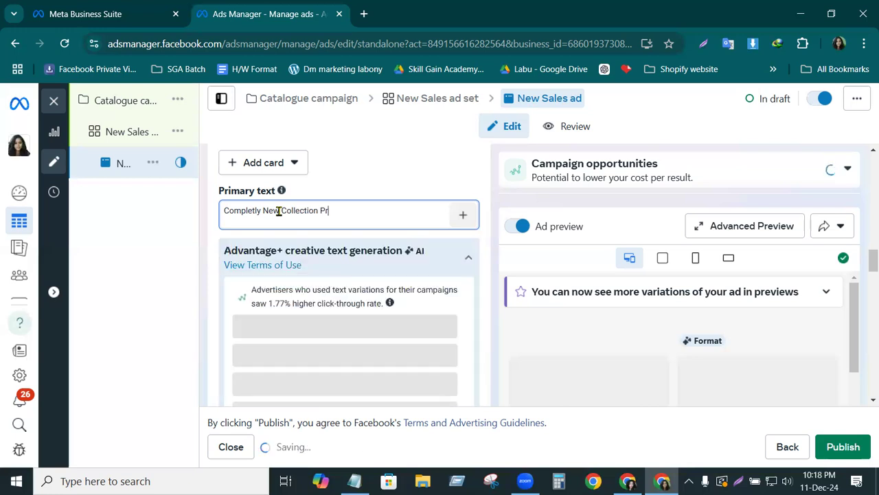
pyautogui.write('oducts')
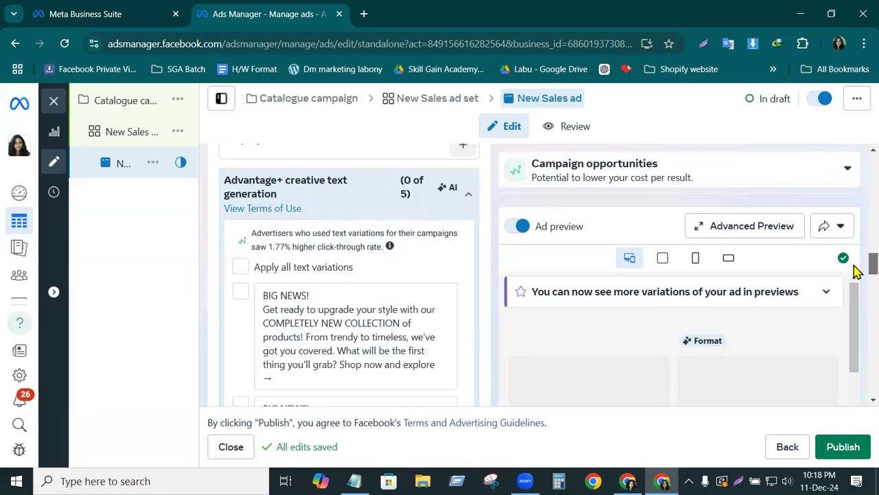
# Check the available call to action options for the ad and keep Shop now.
pyautogui.moveTo(854, 265); pyautogui.dragTo(854, 288)
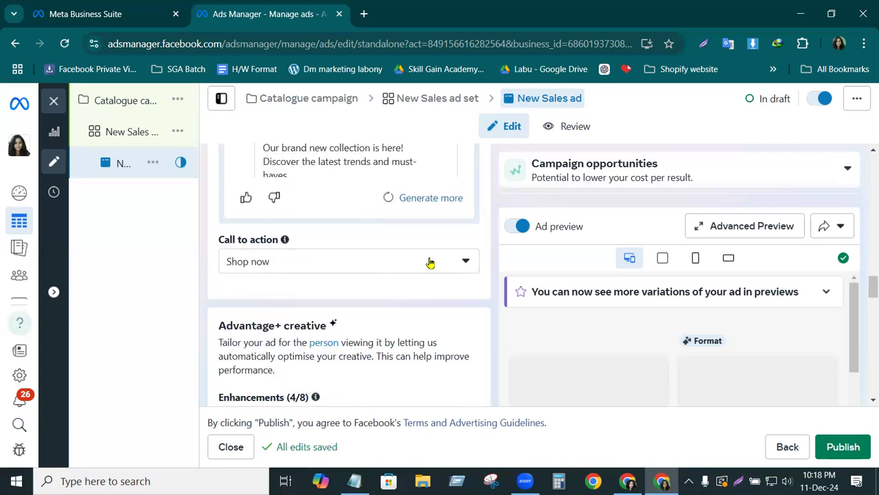
pyautogui.click(467, 264)
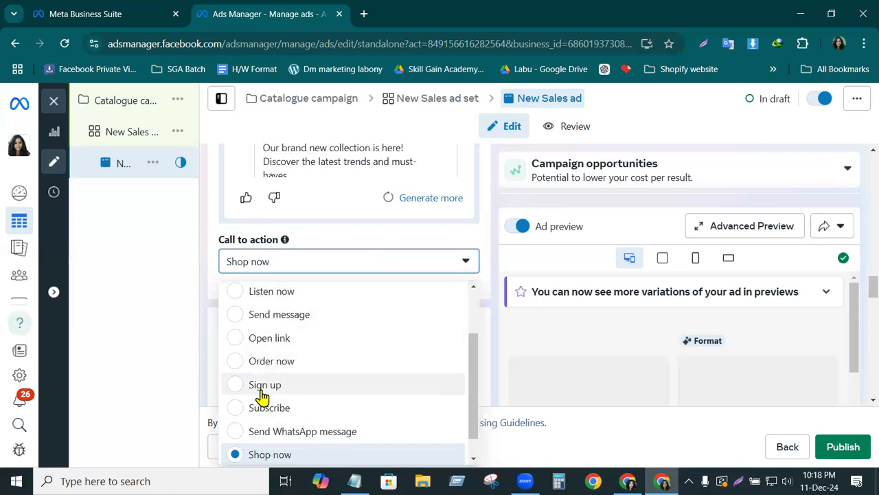
pyautogui.scroll(-1, 261, 393)
pyautogui.click(286, 430)
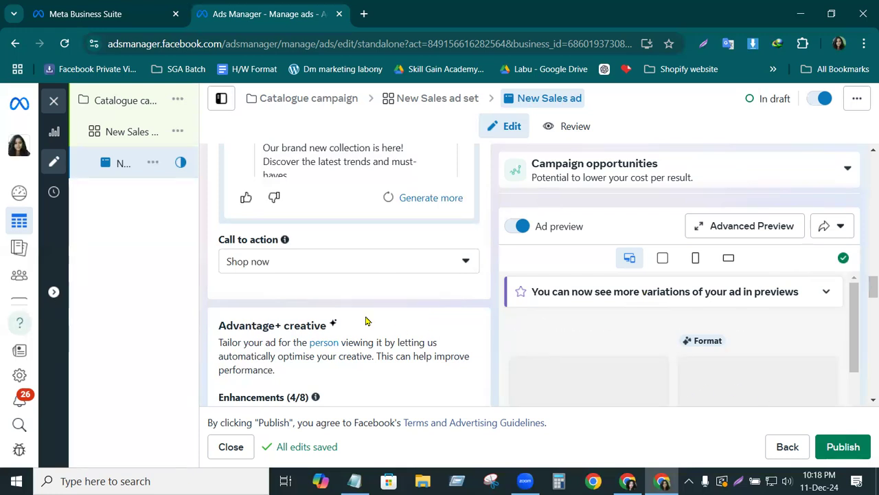
# Review the Advantage+ creative enhancements and the ad's destination settings, including the website URL and display link fields.
pyautogui.scroll(-2, 366, 321)
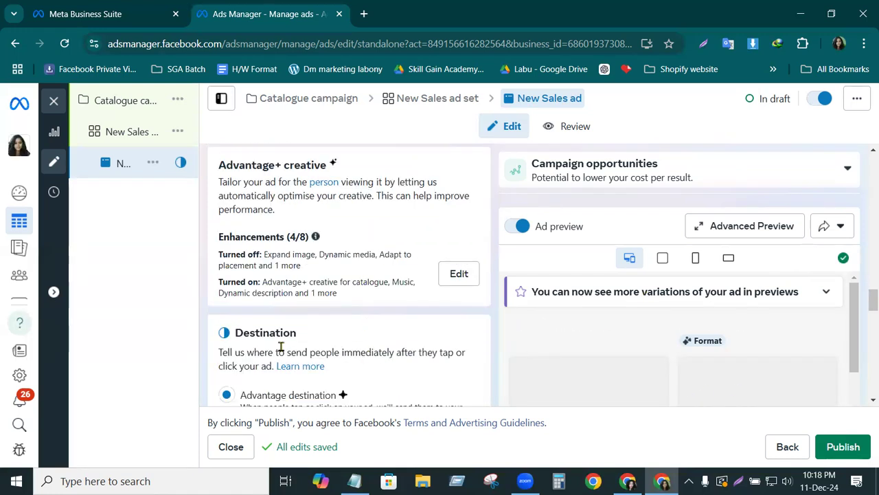
pyautogui.scroll(-2, 280, 351)
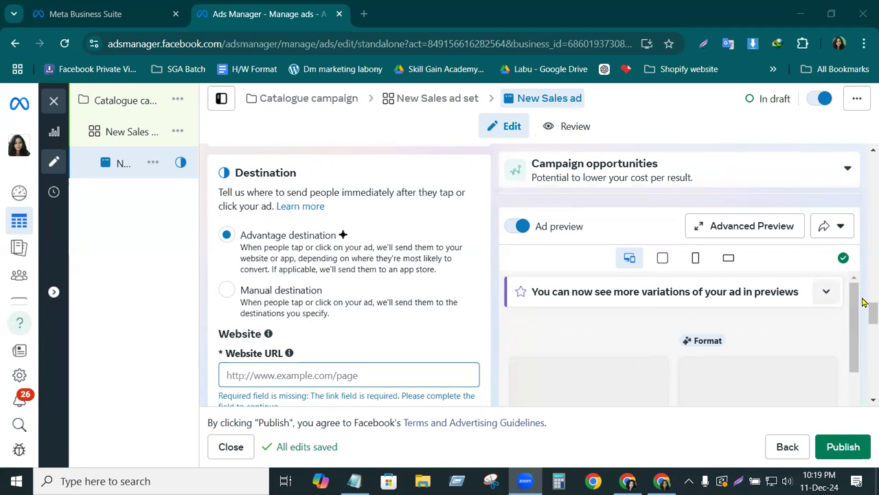
pyautogui.scroll(-2, 855, 317)
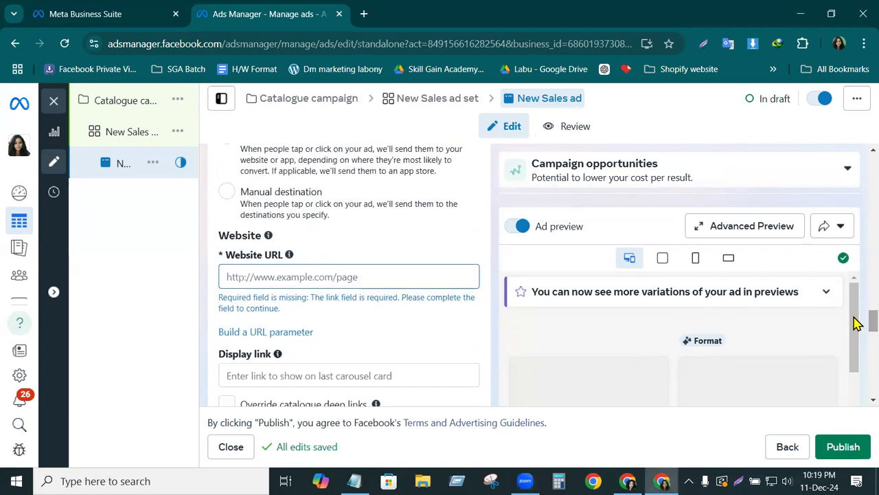
# Examine the ad preview, including the advanced preview of how the carousel ad appears across all placements.
pyautogui.moveTo(852, 310)
pyautogui.mouseDown()
pyautogui.moveTo(854, 335)
pyautogui.moveTo(848, 323)
pyautogui.mouseUp()
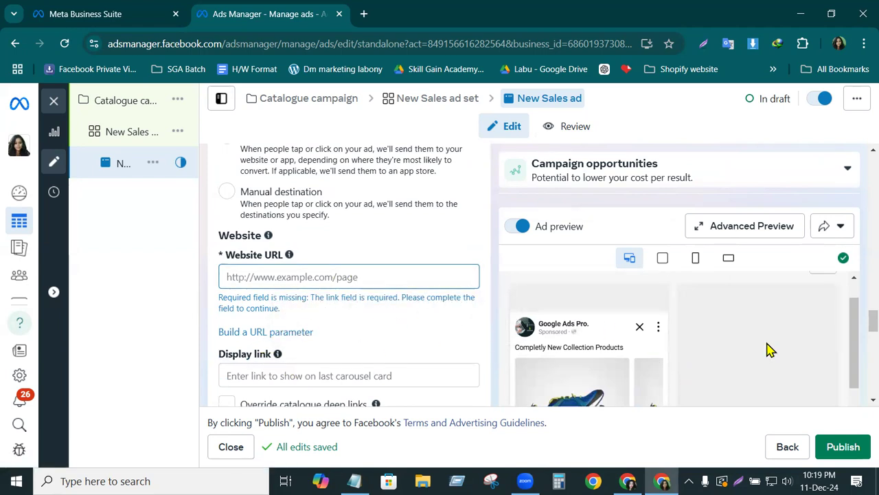
pyautogui.click(743, 227)
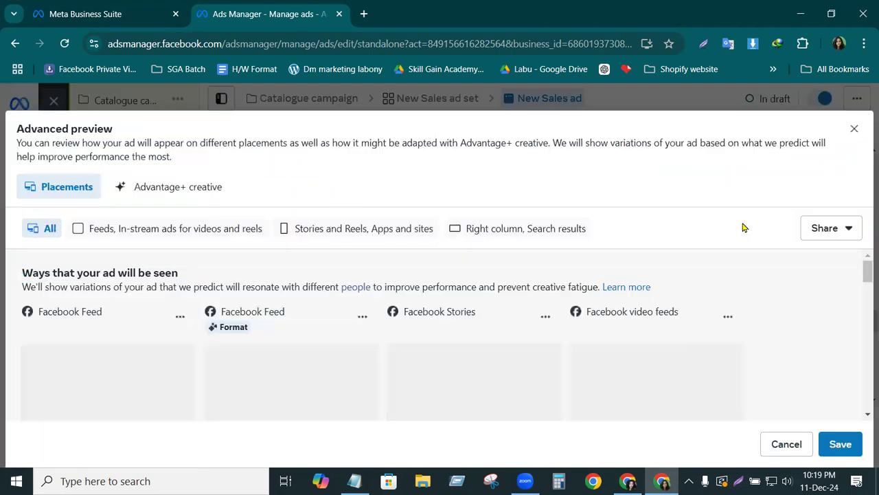
pyautogui.scroll(-1, 866, 279)
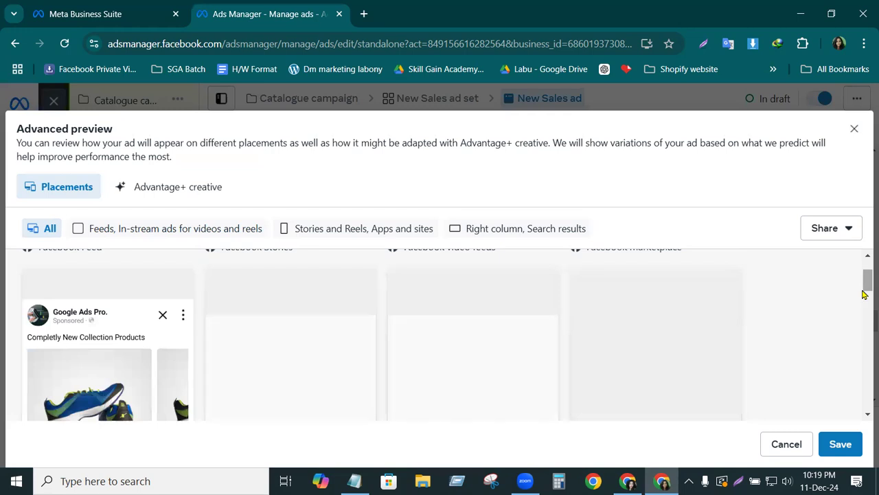
pyautogui.moveTo(864, 289); pyautogui.dragTo(864, 353)
pyautogui.scroll(-4, 722, 331)
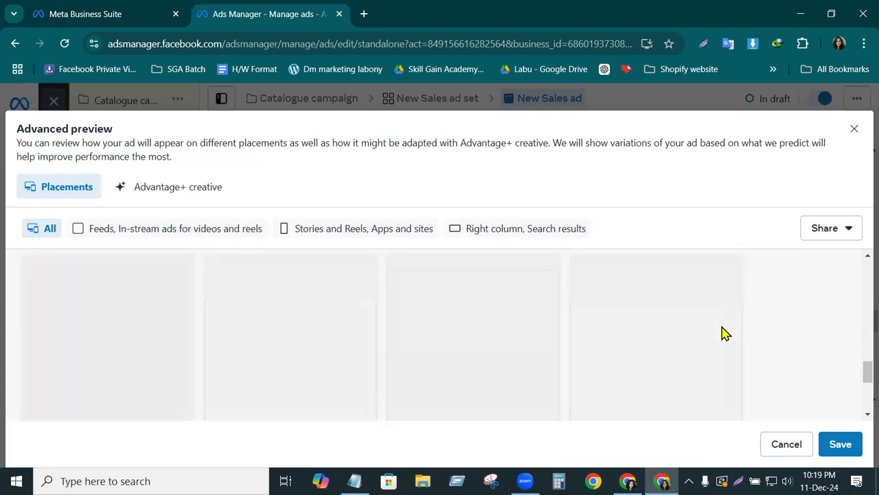
pyautogui.scroll(10, 722, 332)
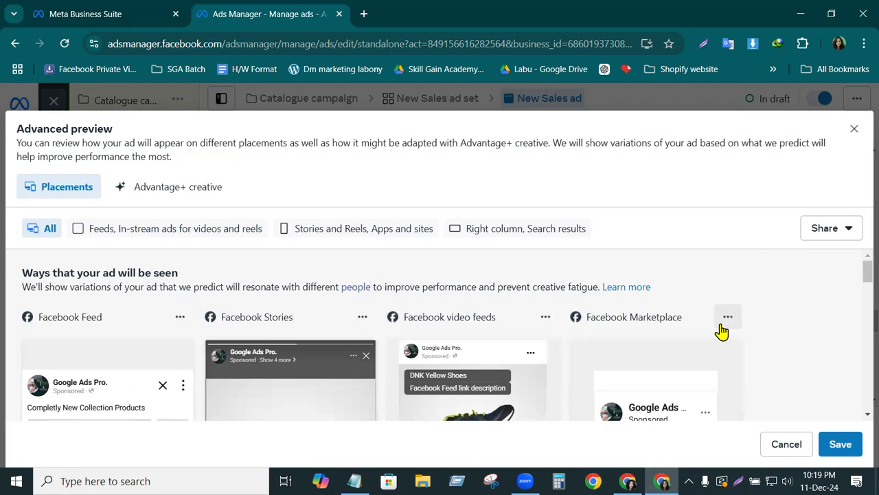
pyautogui.scroll(-3, 704, 328)
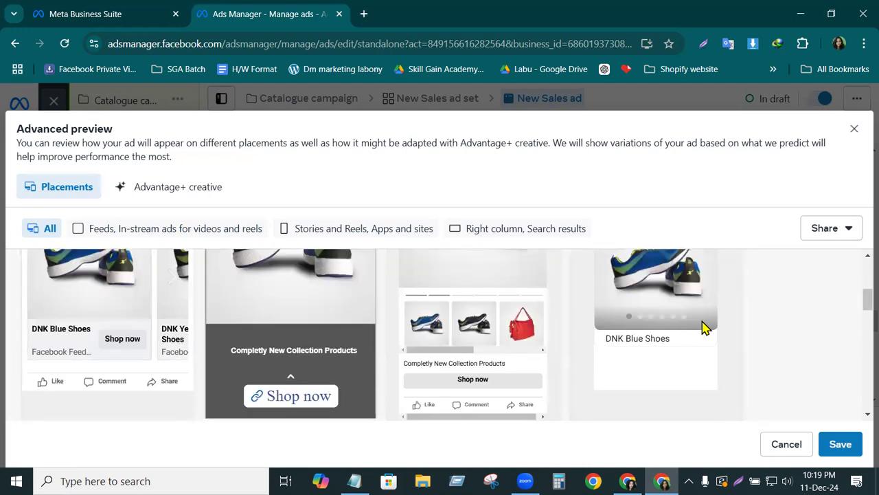
pyautogui.scroll(-2, 704, 327)
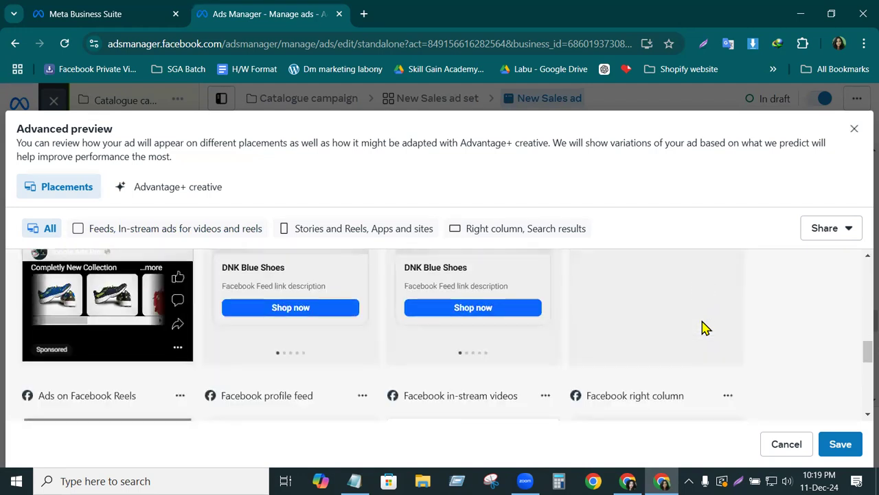